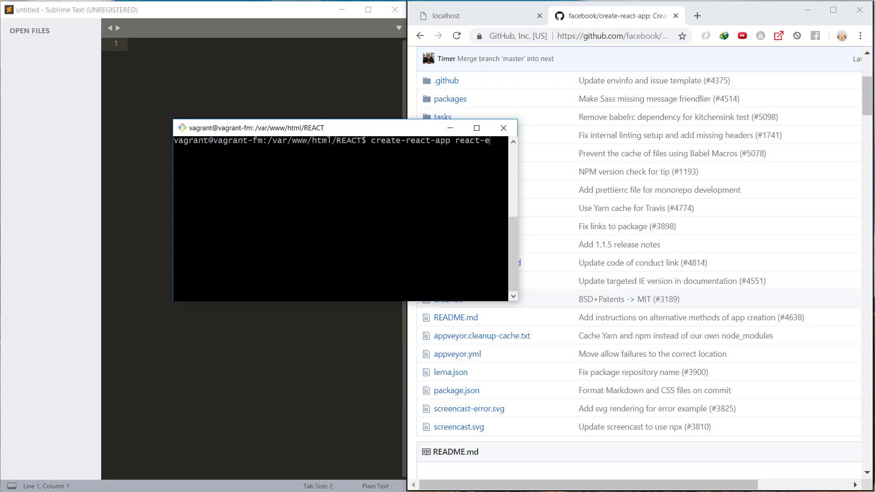
- Create the react-env app with create-react-app, enter its folder and list its files
key(Return)
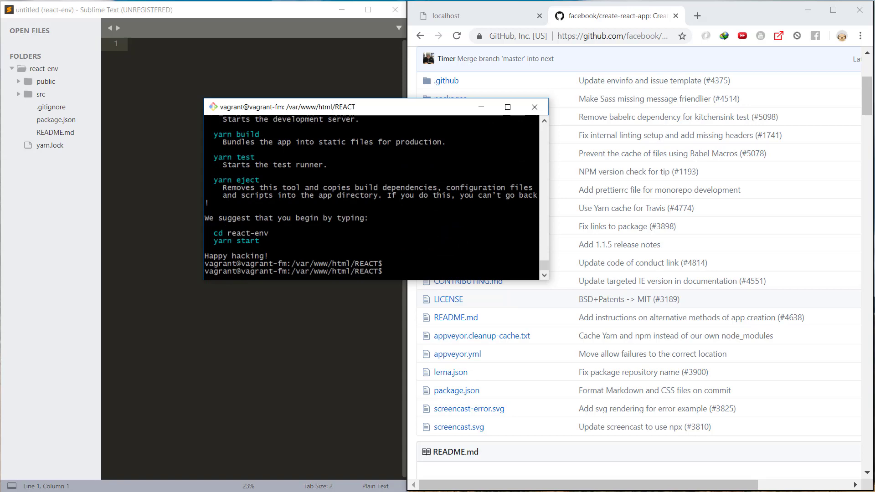
text(cd react)
key(Tab)
key(Return)
text(ls)
key(Return)
text(c)
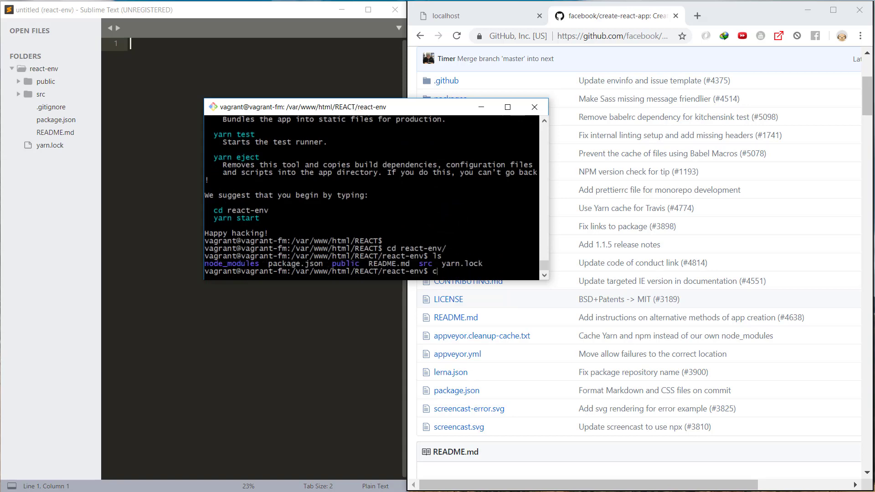
text(r)
key(Return)
- Strip App.js to an empty App div, removing the header, intro paragraph and logo import
drag(342, 107, 605, 279)
click(40, 94)
click(55, 120)
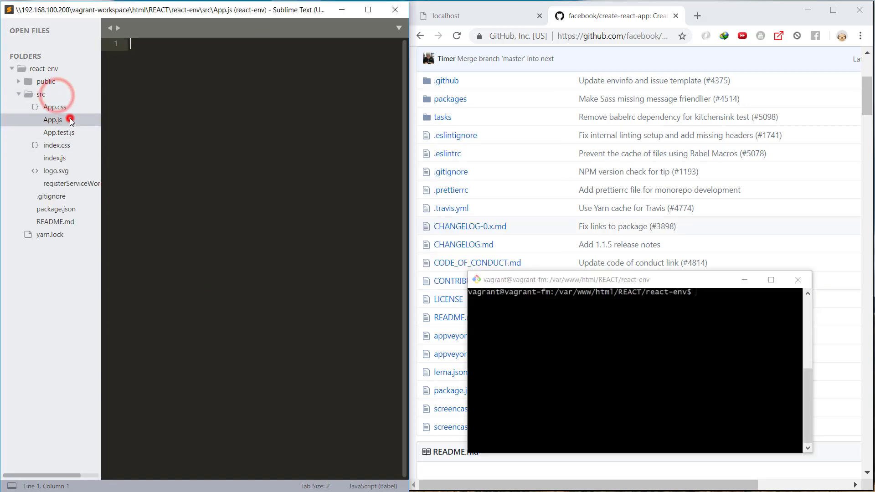
drag(166, 148, 191, 240)
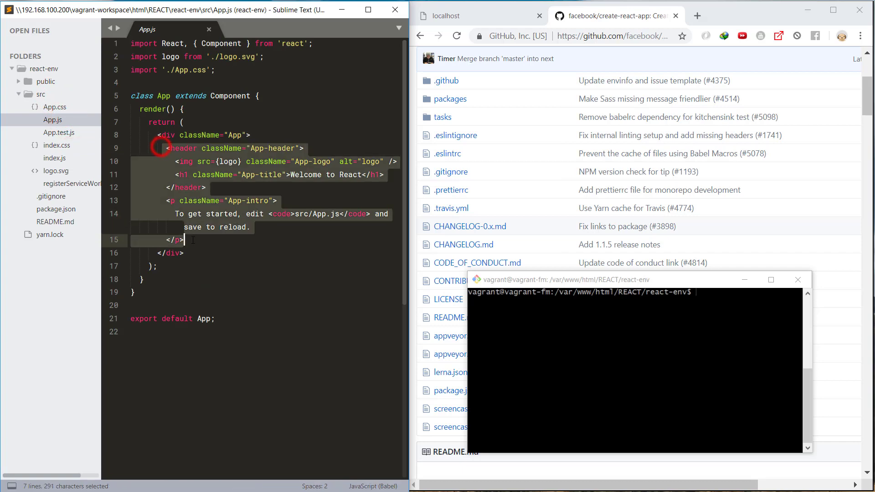
key(BackSpace)
click(68, 108)
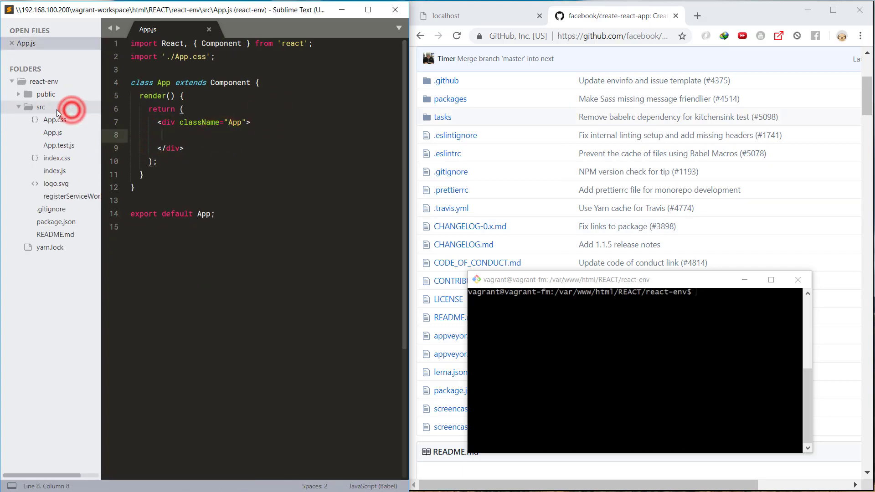
right_click(69, 108)
click(94, 142)
text(envir)
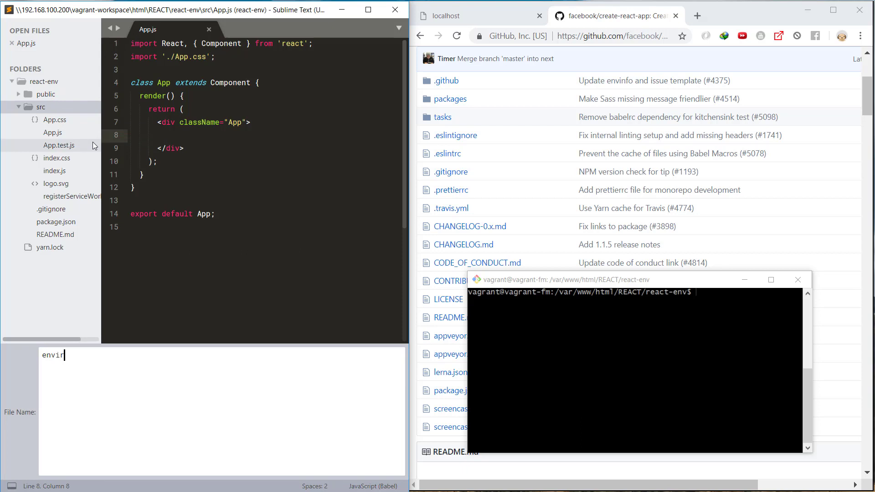
text(onment.js)
key(Return)
click(228, 83)
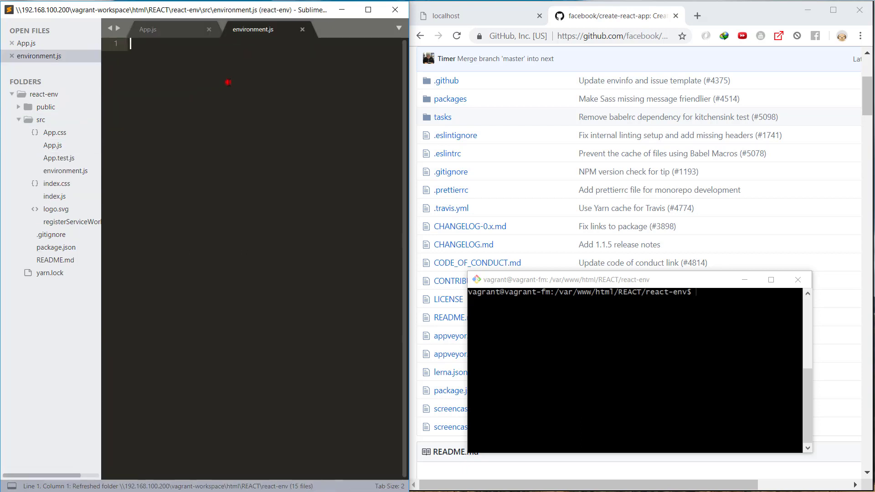
text(let )
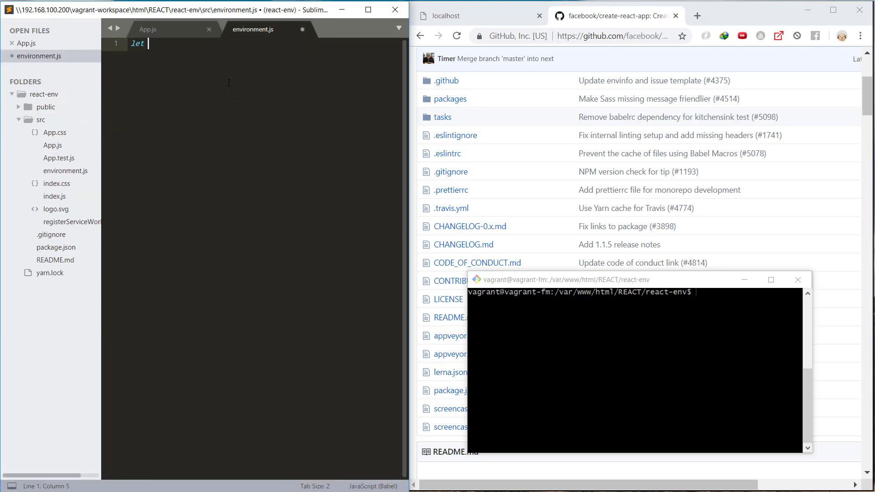
text(BASE_URL = "h)
text(ttp://localhost)
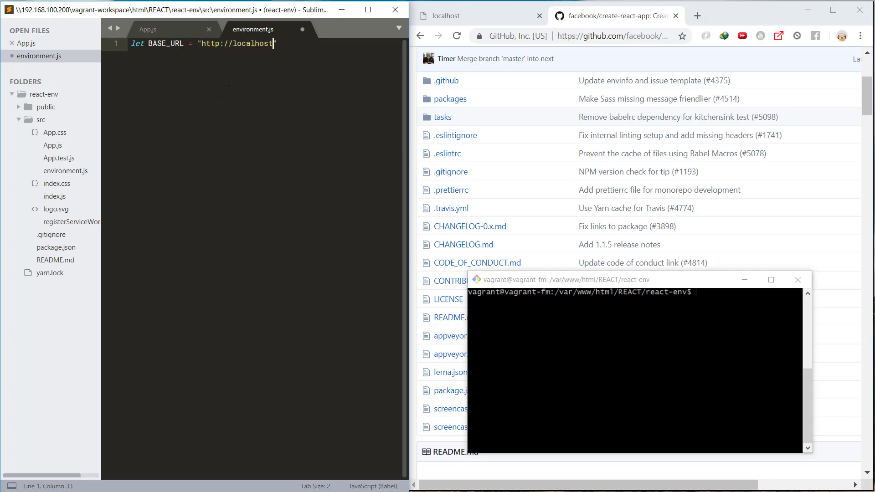
text(:5000)
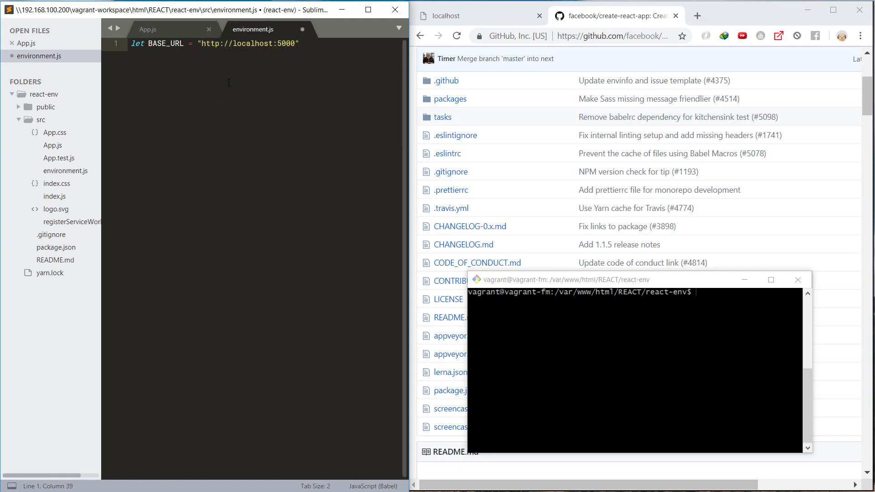
key(Return)
key(Return)
text(export )
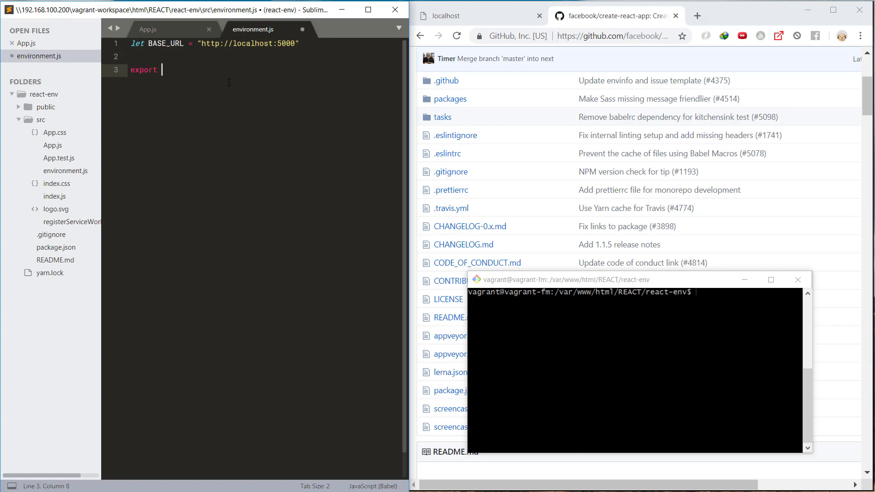
text({BASE_URL};)
key(ctrl+s)
- Add import {BASE_URL} from './environment' below the App.css import in App.js, and save
click(170, 31)
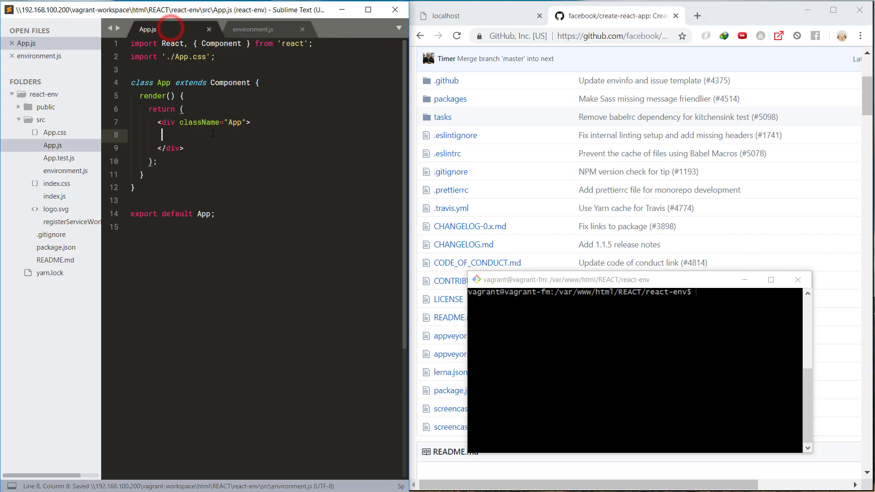
click(225, 57)
key(Return)
key(Return)
text(import )
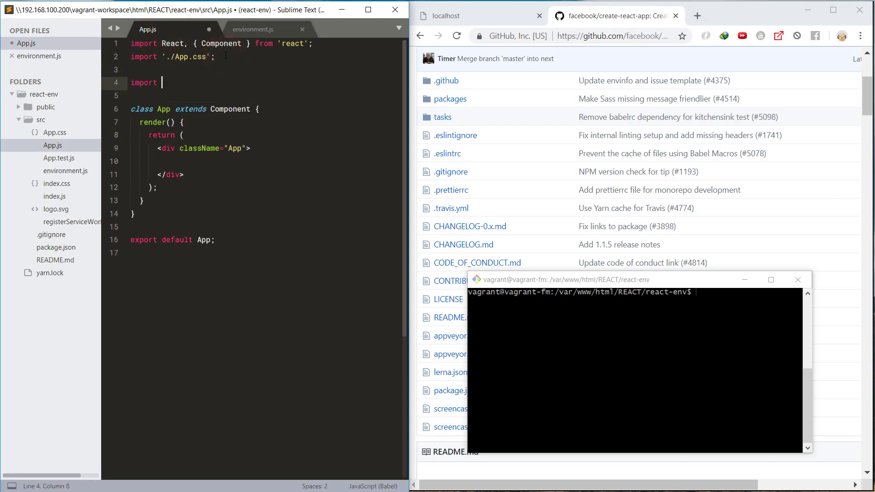
text({BASE_URL)
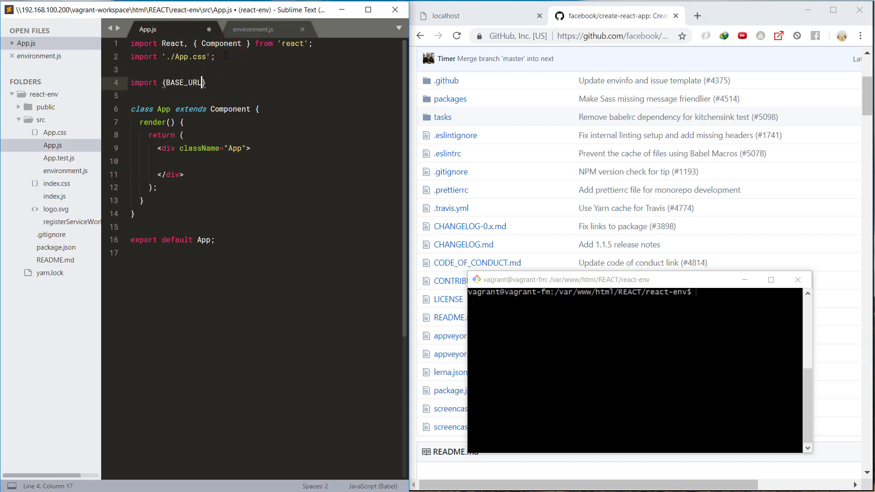
text(} from './)
key(Return)
key(BackSpace)
key(BackSpace)
key(BackSpace)
key(ctrl+s)
- Start the development server with yarn start and view the app in the browser
click(492, 280)
text(yarn start)
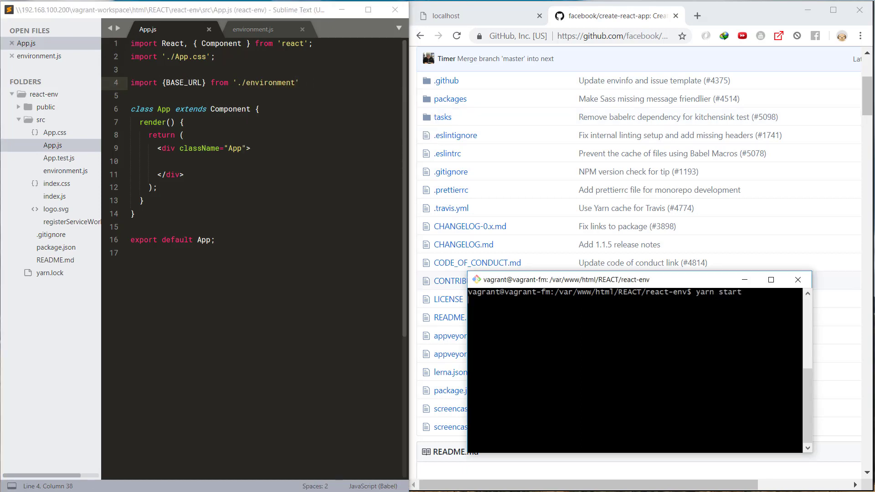
key(Return)
click(503, 15)
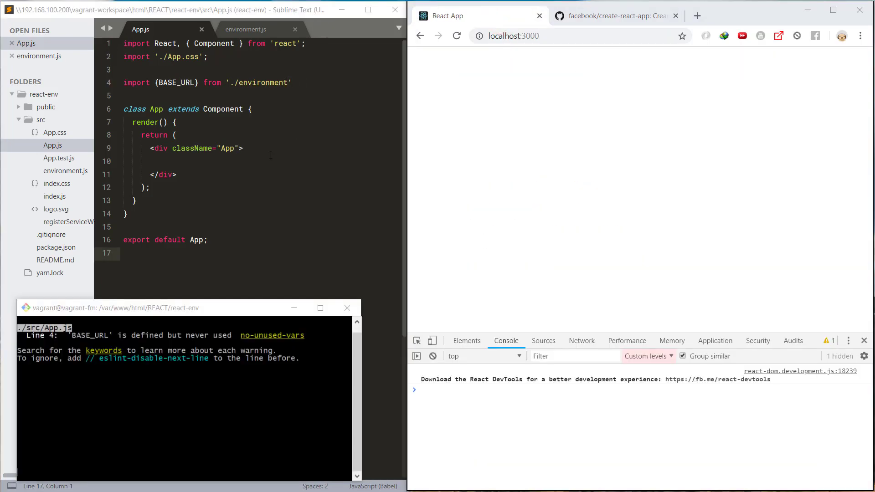
- Add 'hello there' inside the App div and save App.js
click(270, 157)
key(Return)
key(Return)
key(Up)
text(hello there)
key(ctrl+s)
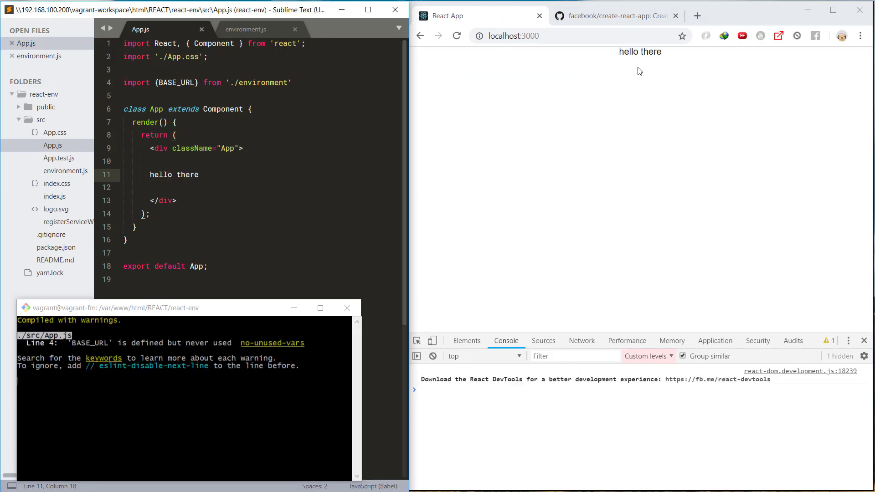
click(254, 204)
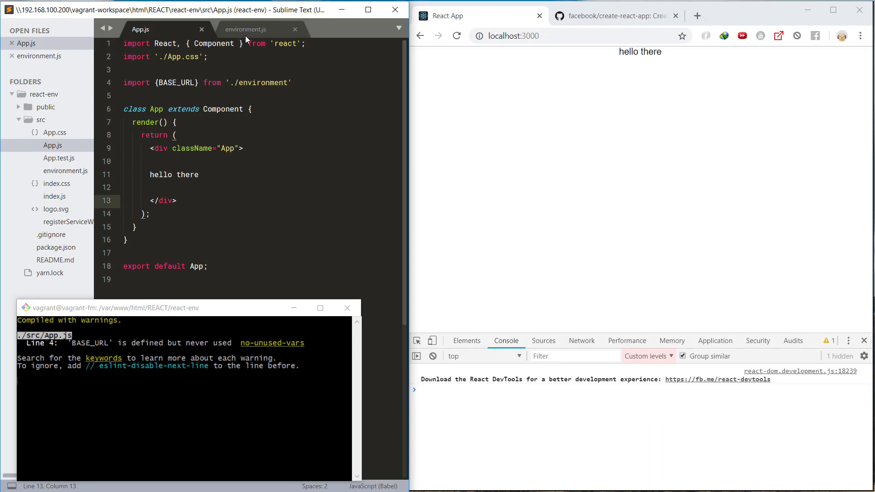
- Log BASE_URL with console.log(BASE_URL, "base url..$$$$") in App.js and save
click(302, 83)
key(Return)
key(Return)
text(console.log(, "$$$$");b)
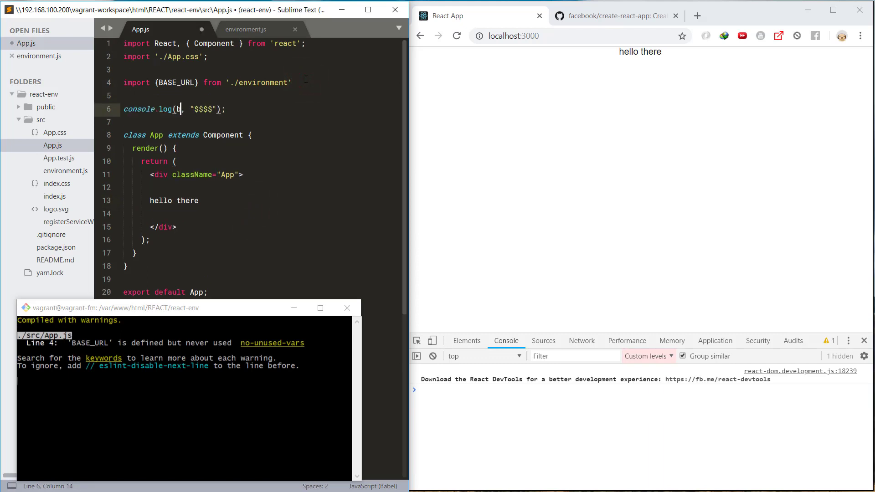
key(Tab)
key(ctrl+s)
click(225, 110)
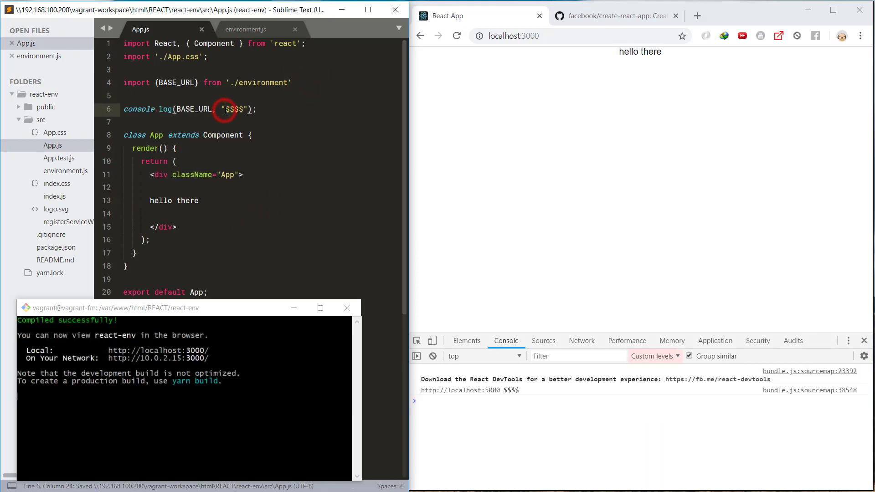
text(base url..)
key(ctrl+s)
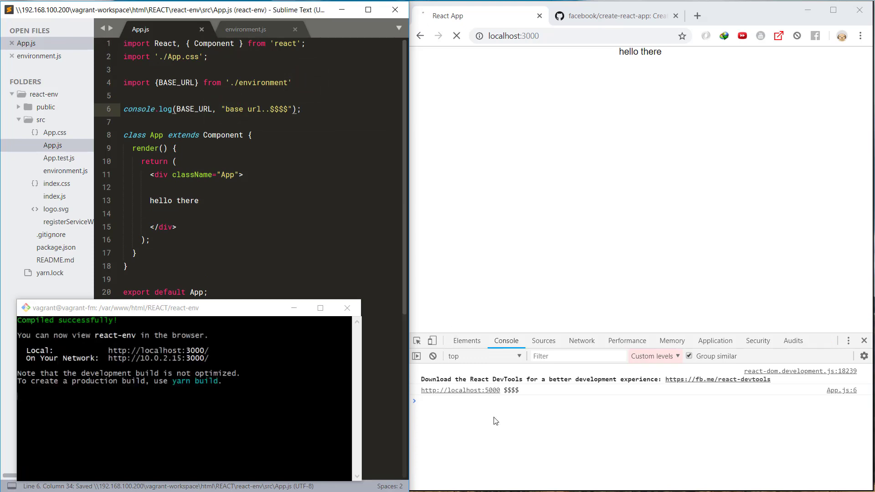
drag(512, 390, 452, 391)
click(274, 165)
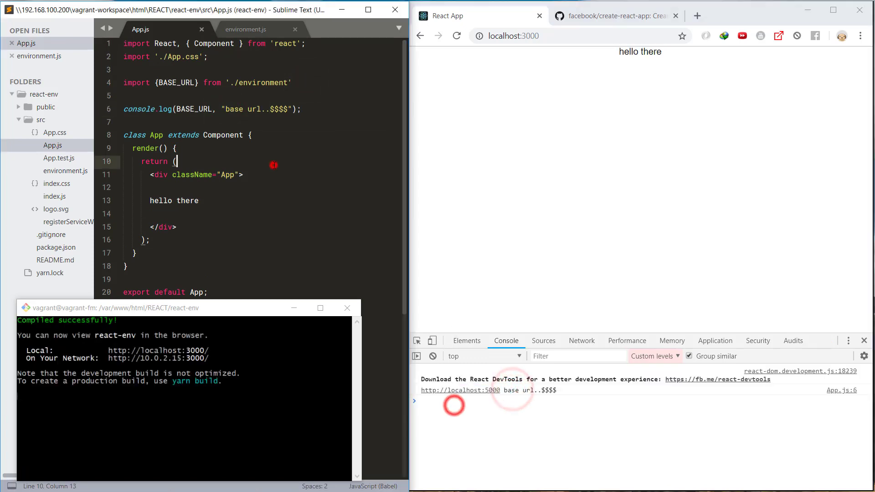
click(232, 200)
key(Return)
key(Return)
text(url = )
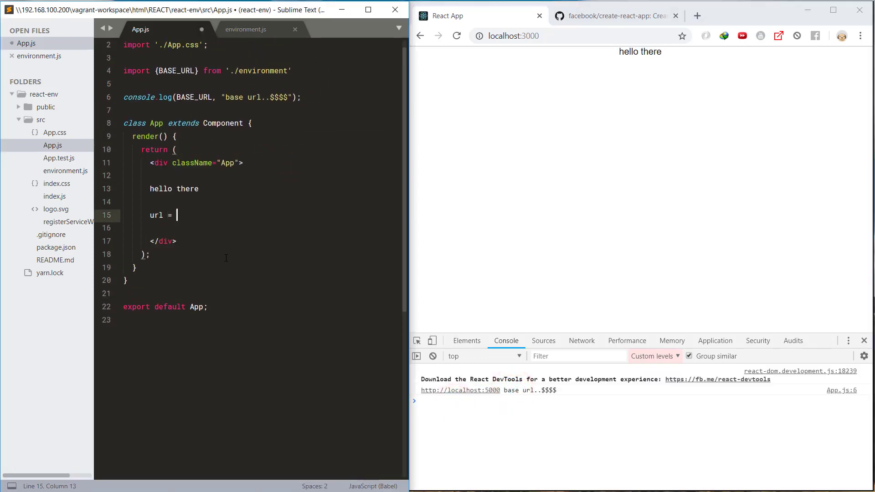
text({BASE_UR)
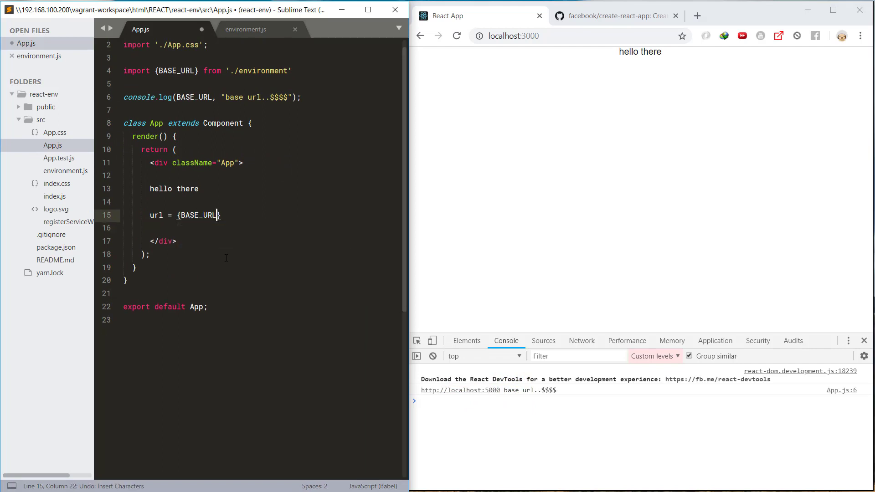
text(L)
key(ctrl+s)
click(655, 365)
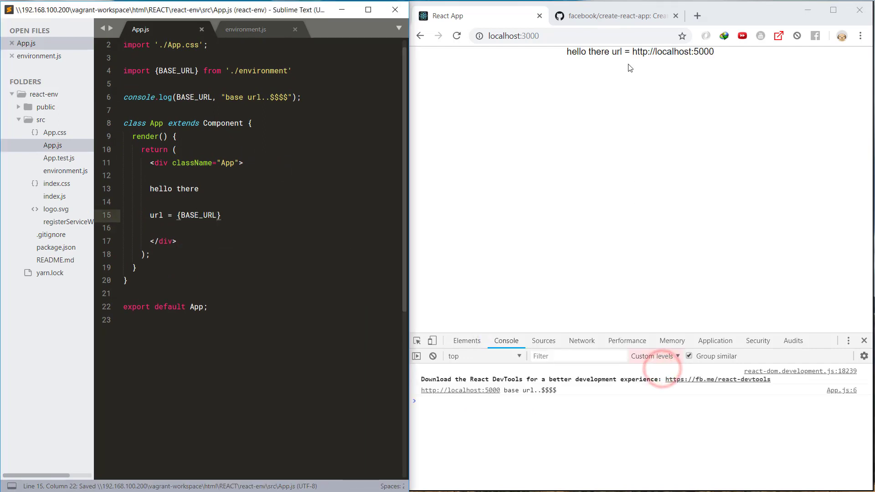
click(264, 200)
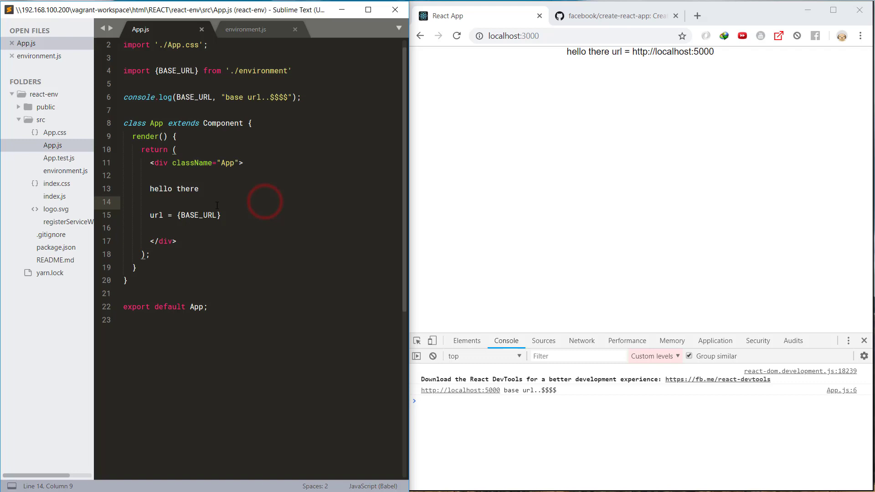
key(ctrl+Tab)
text(//check the environment...)
key(Return)
text(if(proc)
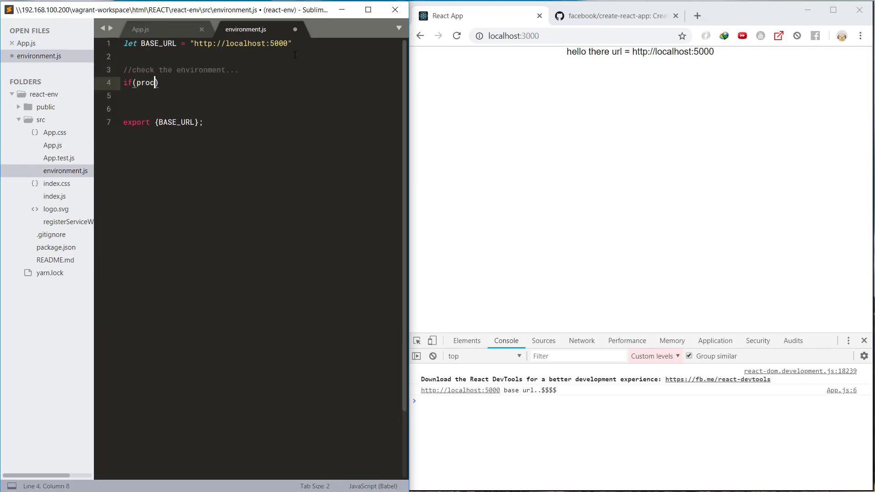
text(ess.env)
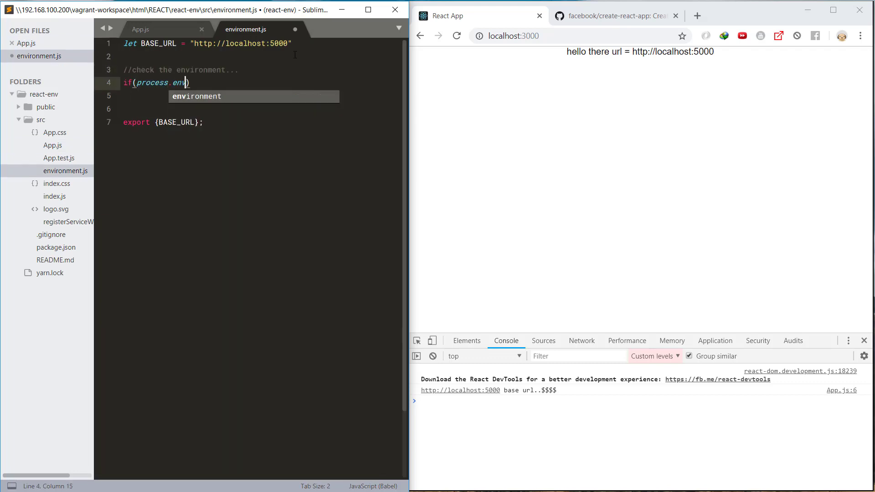
text(.REACT_)
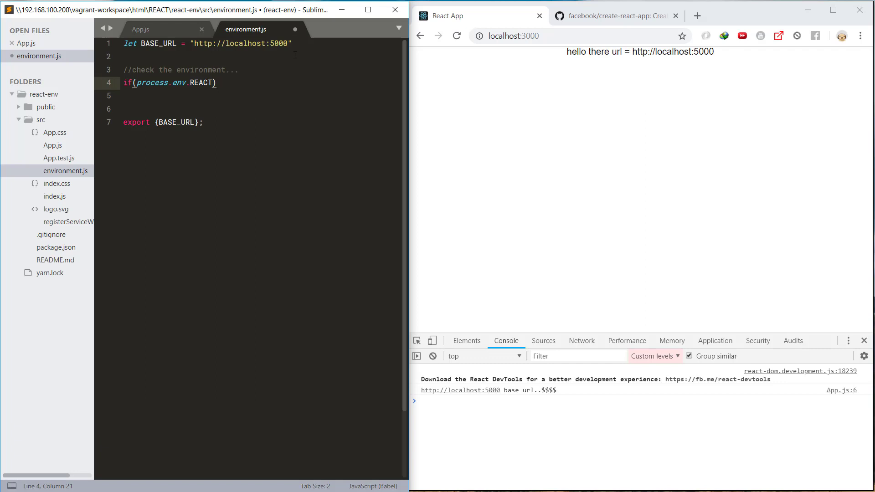
text(APP_ENV)
text(==="development")
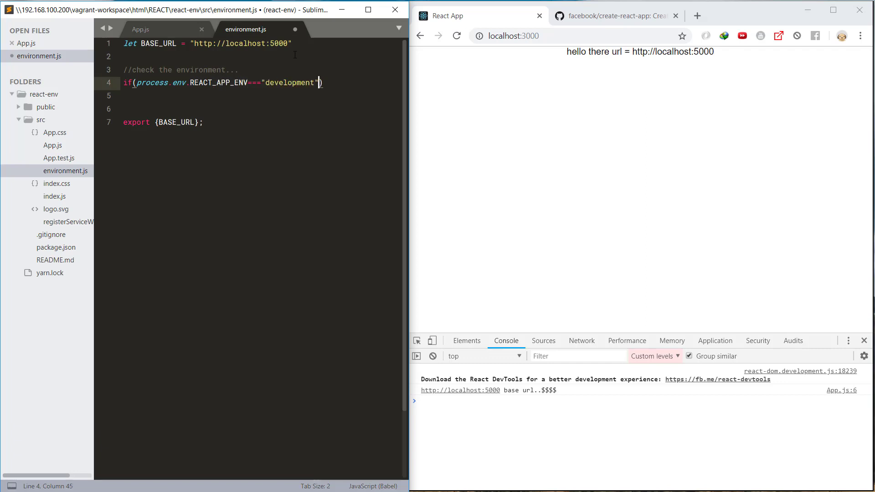
text())
key(Return)
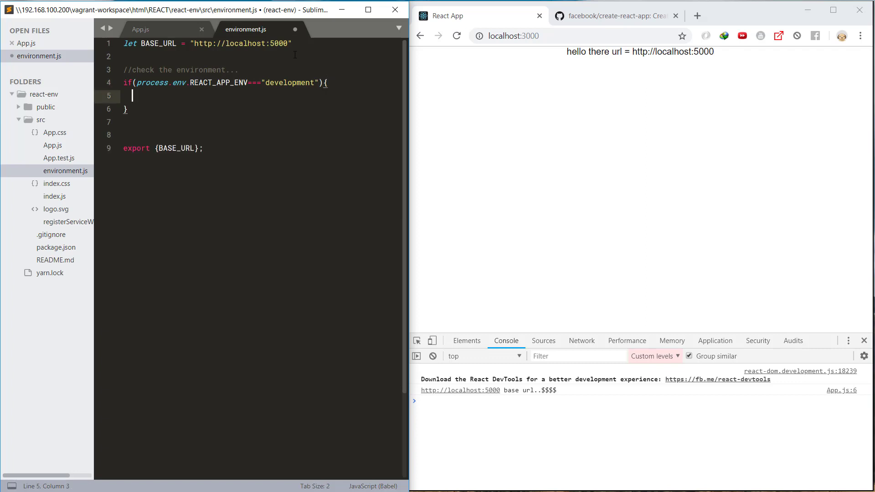
text(BASE_URL = "http)
text(://dev.)
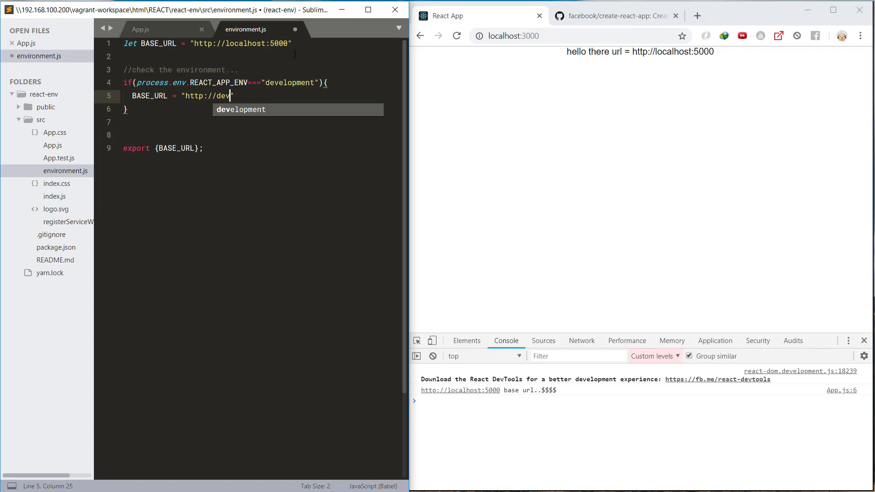
text(project.com)
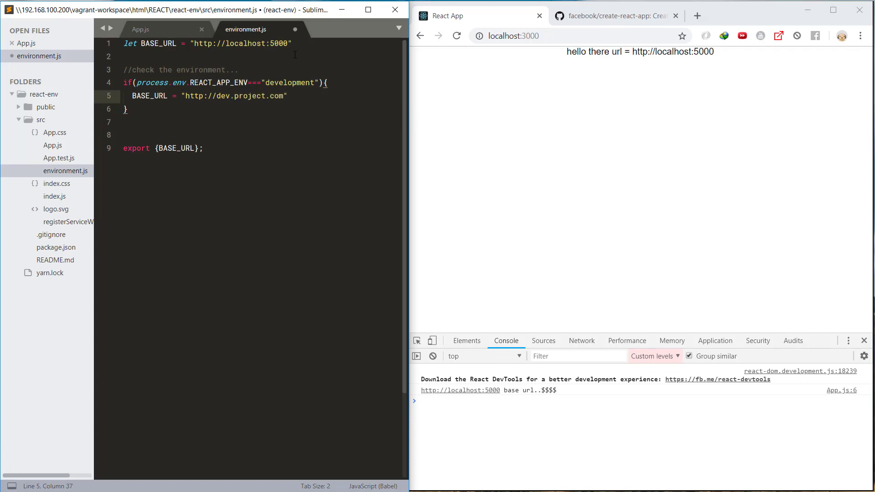
key(ctrl+s)
key(Down)
key(Down)
key(Return)
text(if(process.env.RA)
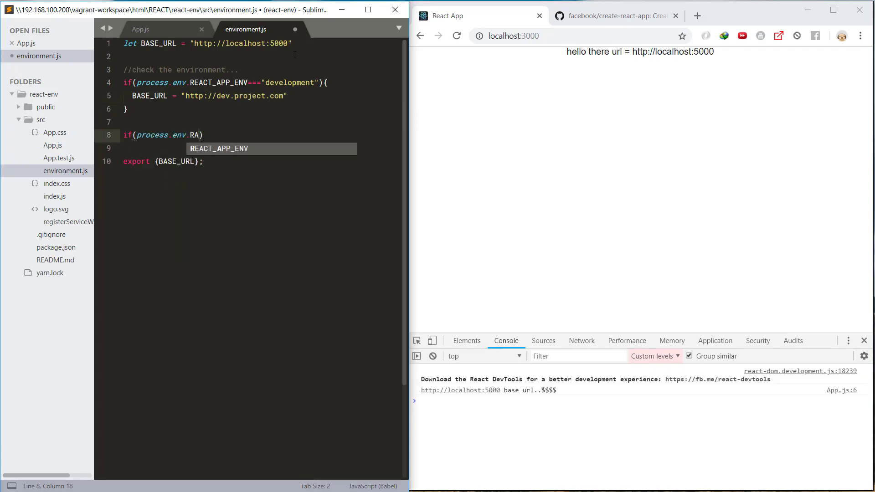
key(Tab)
text(=== "prod)
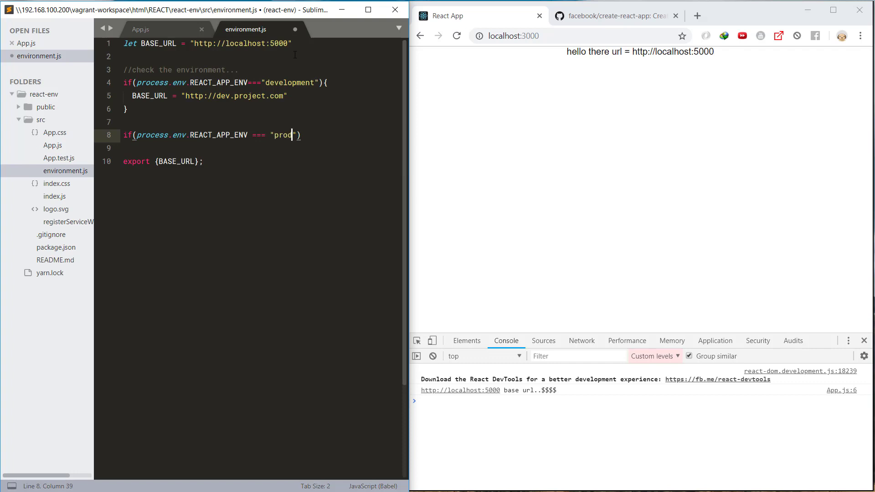
text(uction"))
text({)
key(Return)
text(BASE_URL =)
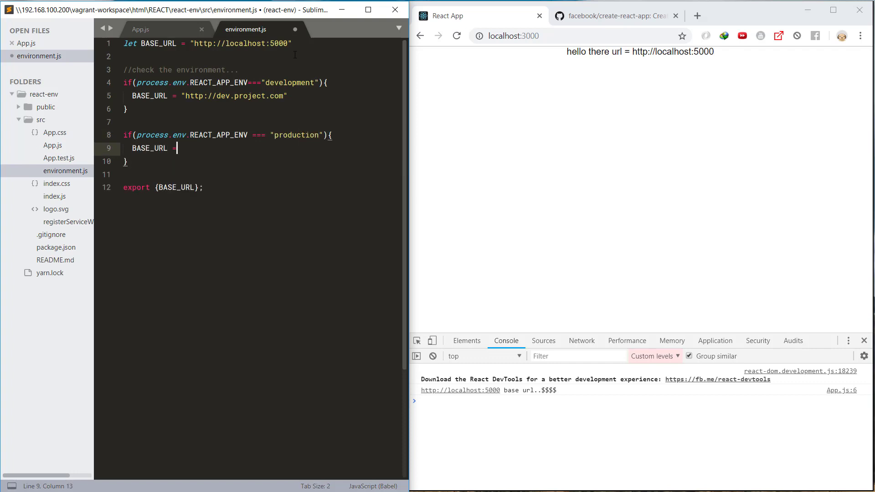
text( "http://dev)
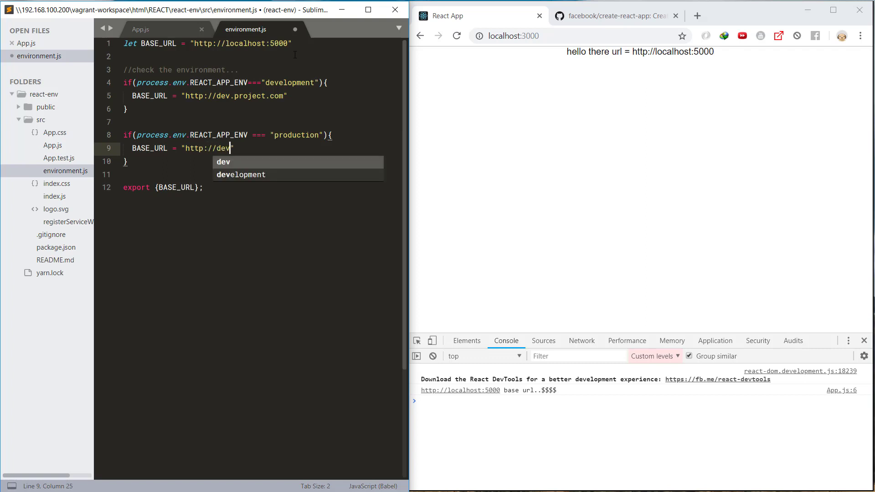
key(BackSpace)
key(BackSpace)
key(BackSpace)
text(prod.proj)
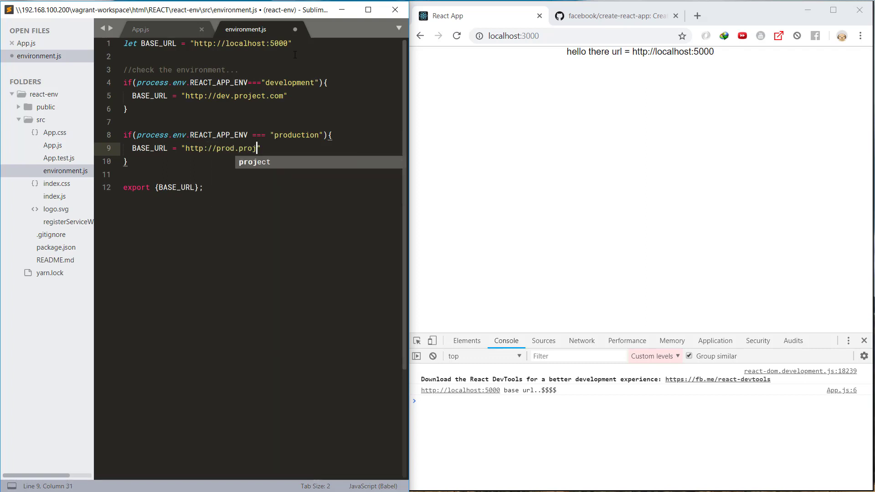
text(ect.com)
click(295, 43)
text(//lets local default..)
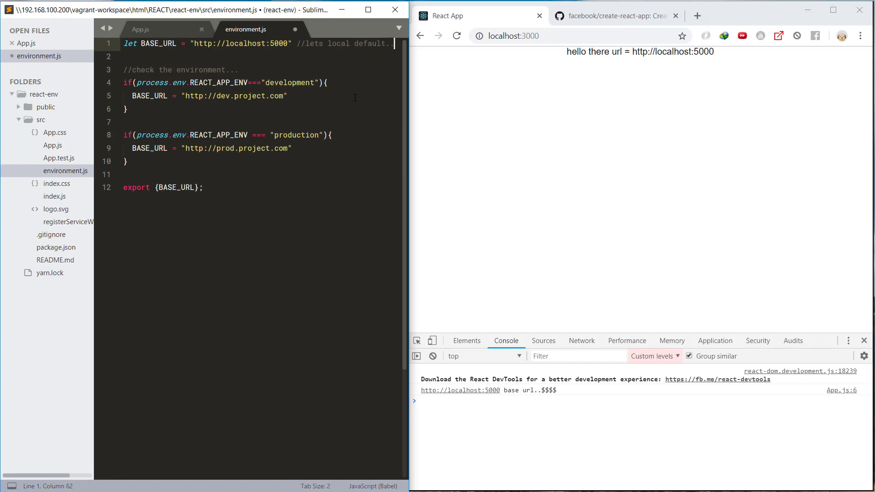
key(ctrl+s)
click(354, 97)
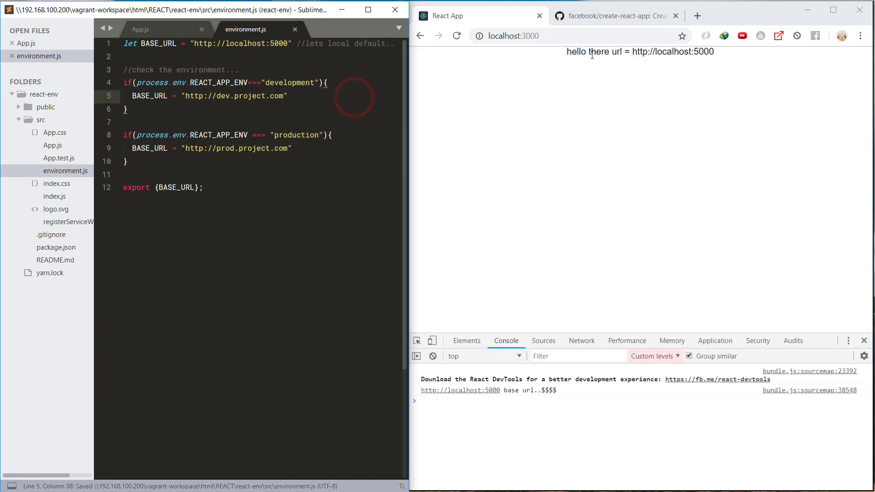
- Stop the server, clear and widen the terminal, and run REACT_APP_ENV=development yarn start
click(630, 55)
key(alt+Tab)
click(273, 445)
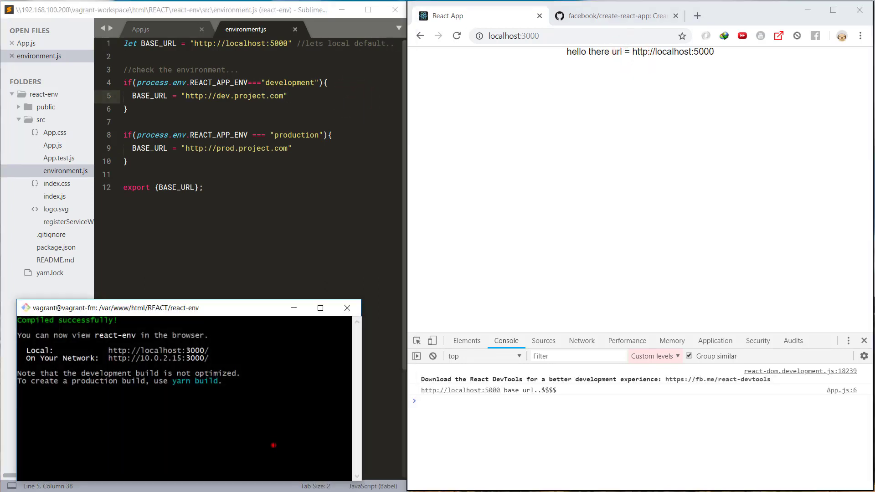
key(ctrl+c)
key(ctrl+l)
text(REACT_APP_ENV=development)
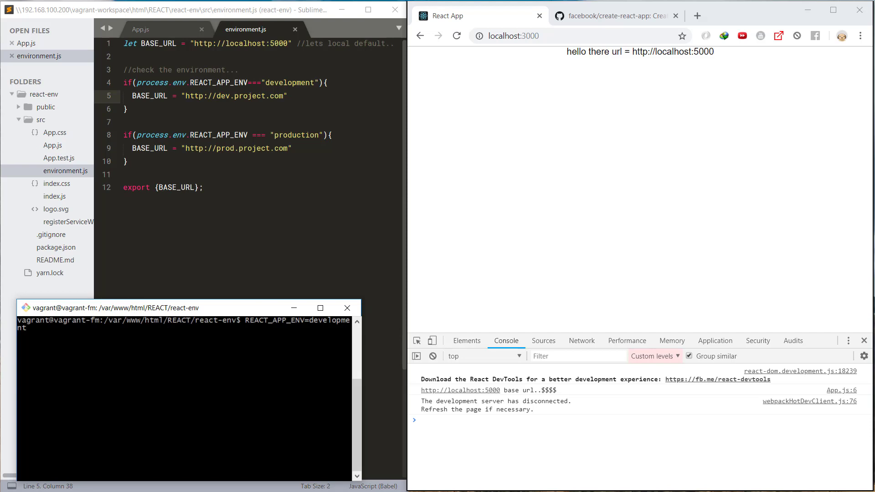
drag(360, 397, 545, 397)
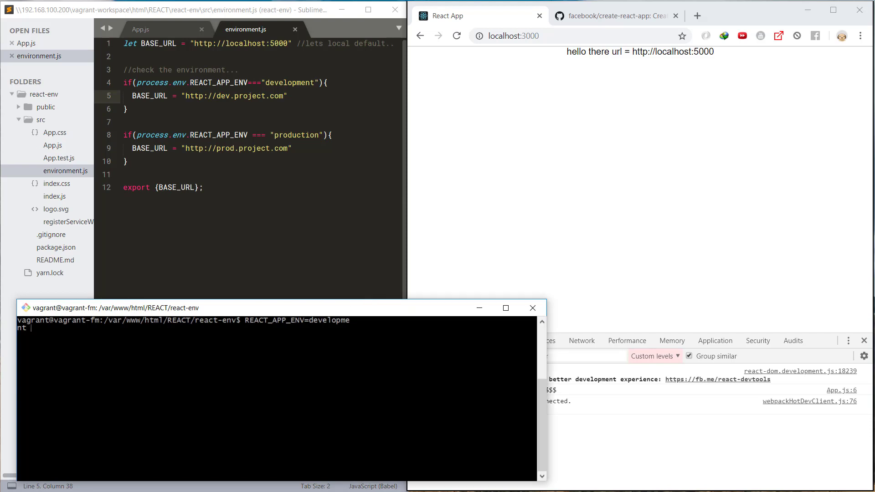
text(yarn start)
key(Return)
click(456, 36)
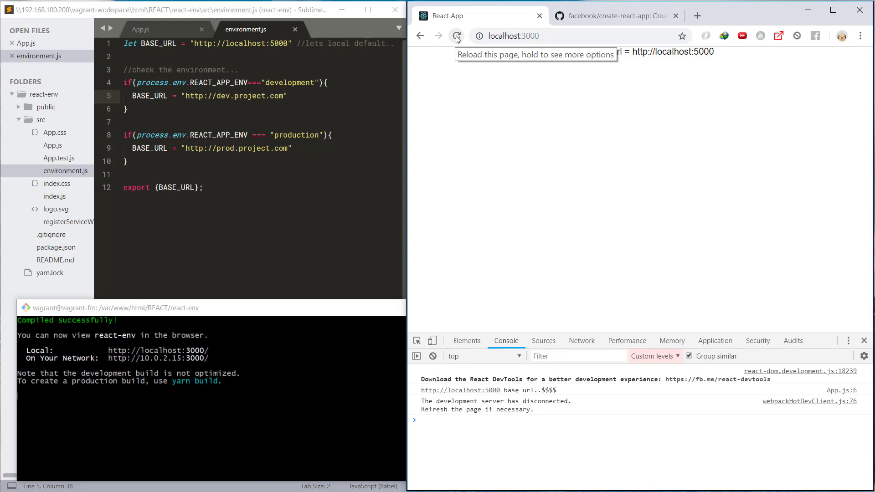
click(457, 36)
drag(626, 52, 728, 56)
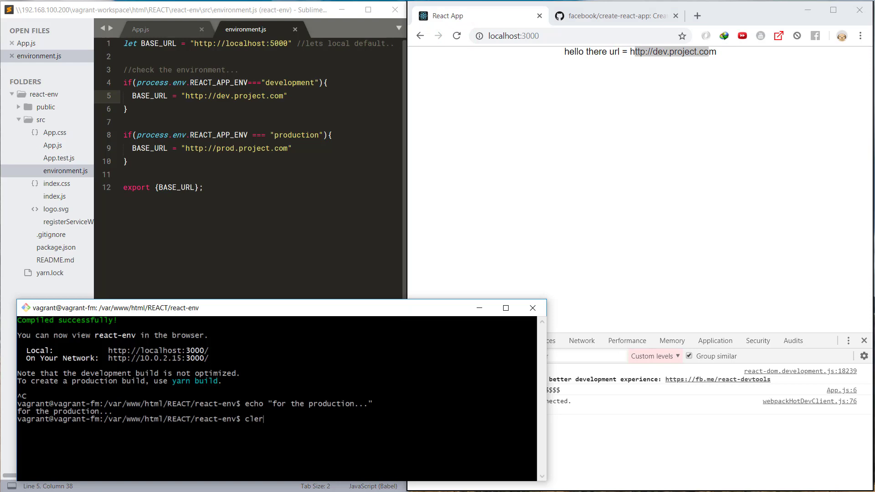
- Clear the terminal and restart the app with REACT_APP_ENV=production yarn start
key(BackSpace)
text(ar)
key(Return)
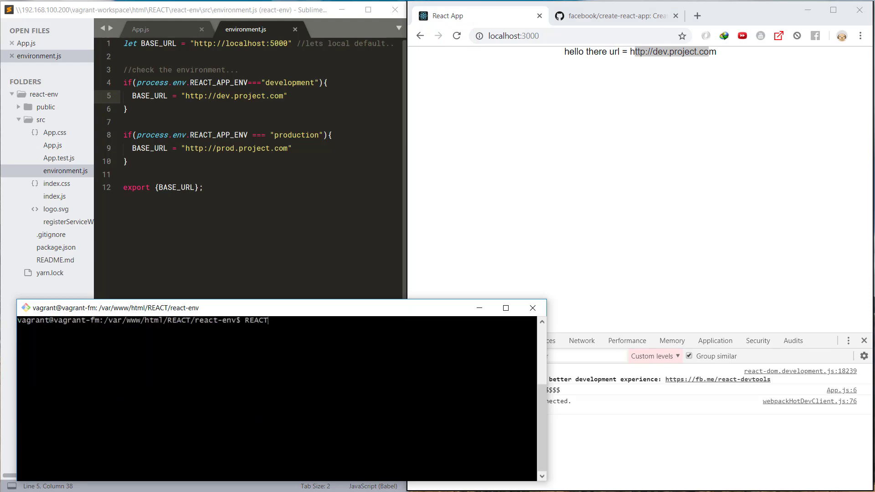
text(_APP_ENV=production yarn start)
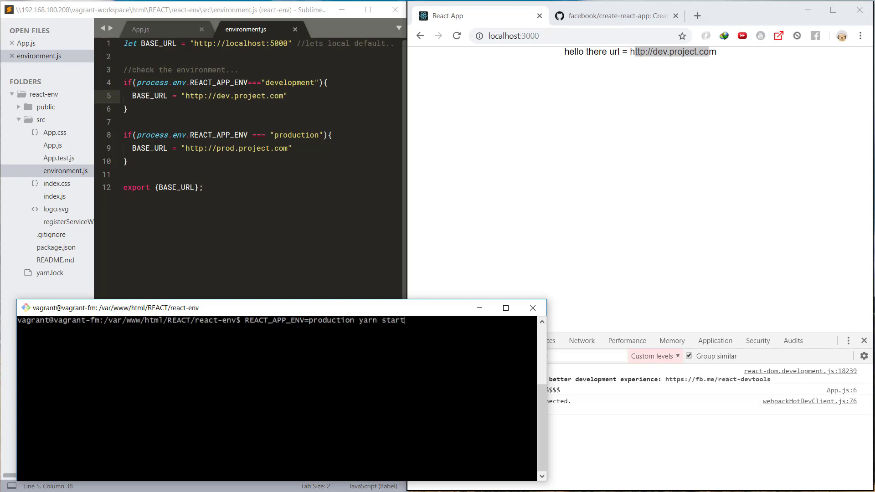
key(Return)
click(474, 240)
key(F5)
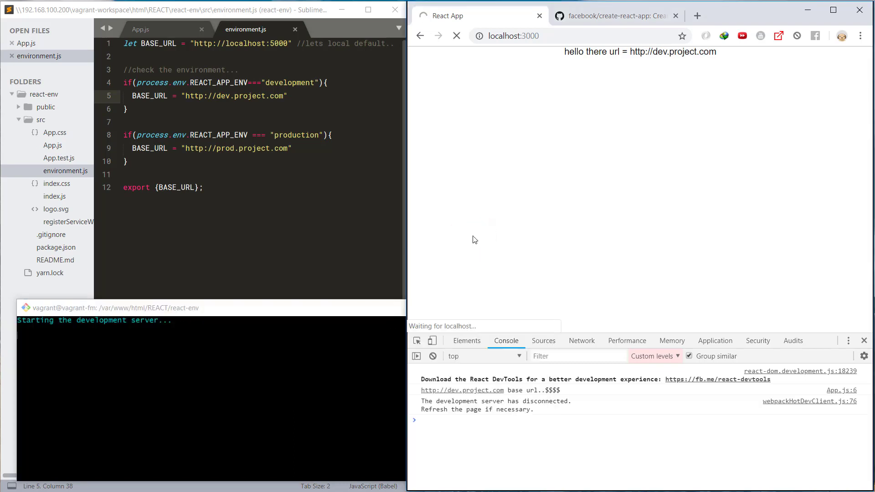
click(457, 219)
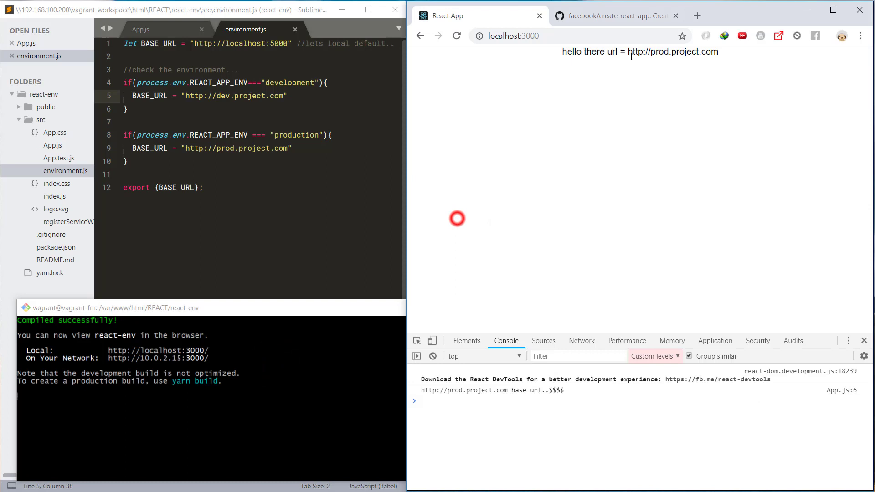
drag(627, 53, 727, 55)
click(728, 55)
click(297, 154)
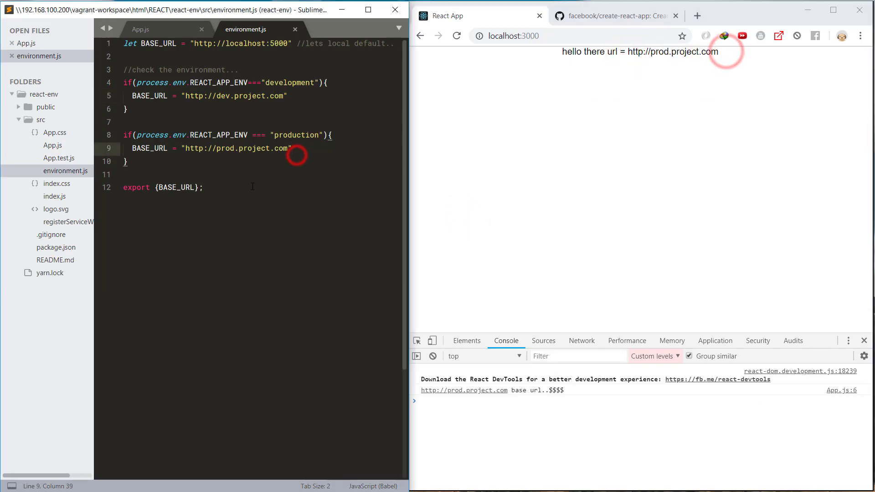
click(260, 410)
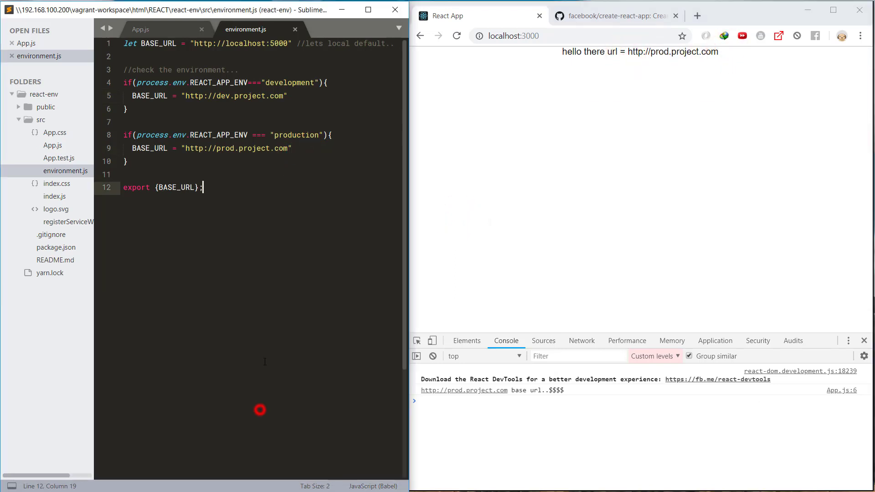
- Add a "dev" script to package.json running REACT_APP_ENV=development yarn start
click(74, 248)
key(ctrl+equal)
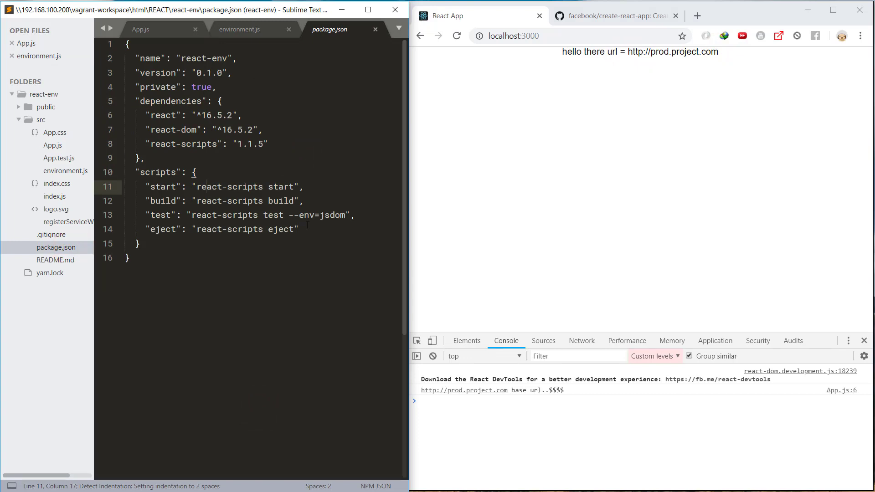
click(306, 225)
click(315, 196)
key(Return)
text(")
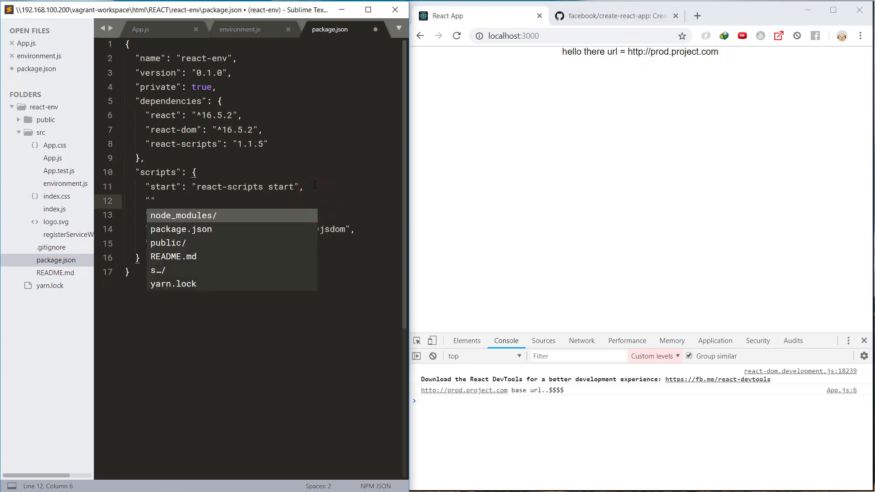
text(dev": )
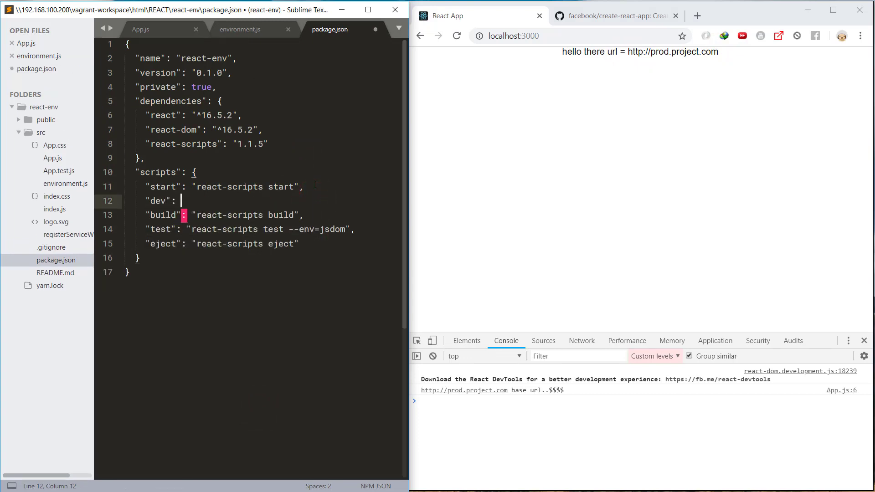
text("REACT_E)
text(NV)
key(BackSpace)
key(BackSpace)
key(BackSpace)
text(APP_ENV ya)
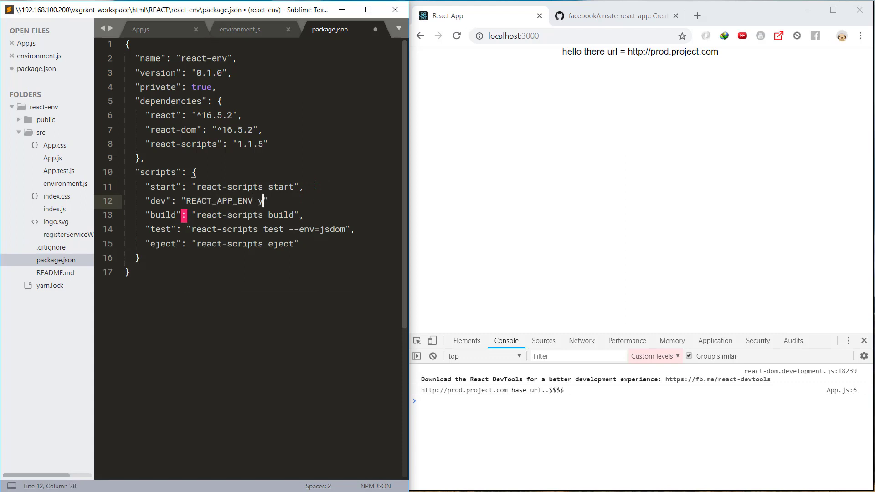
text(rn start)
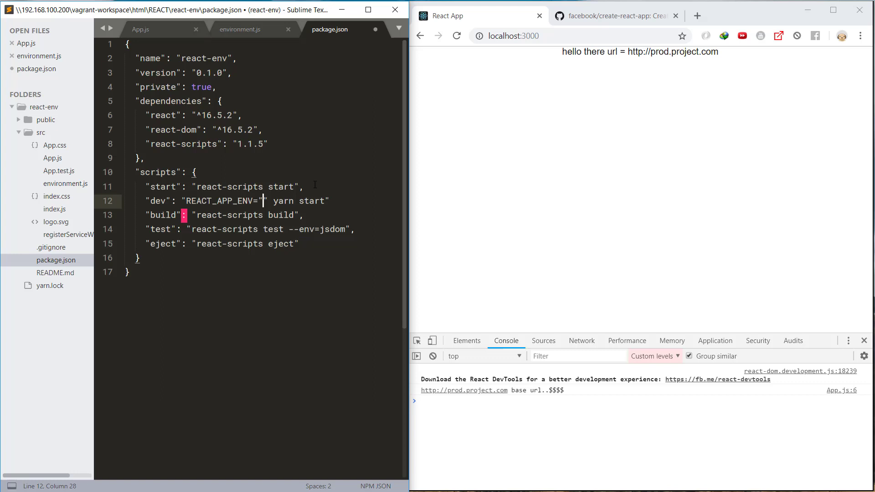
text(=dev")
key(Left)
text(elop)
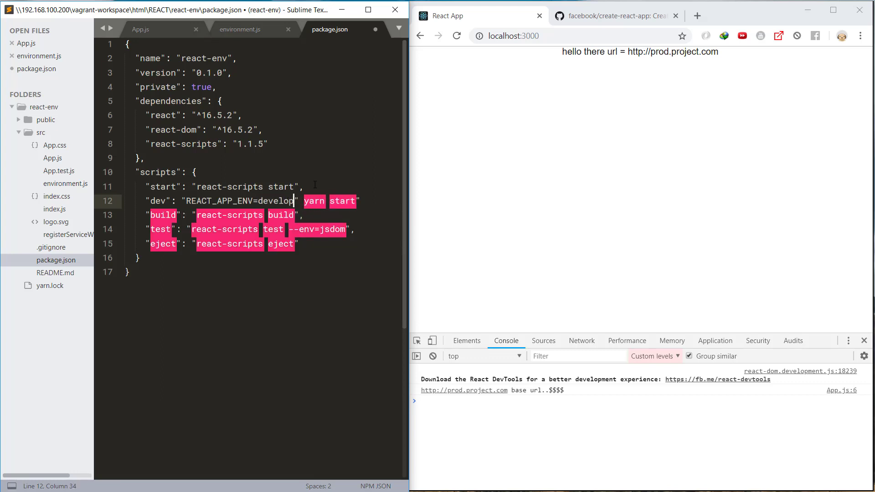
text(ment)
key(Delete)
text(",)
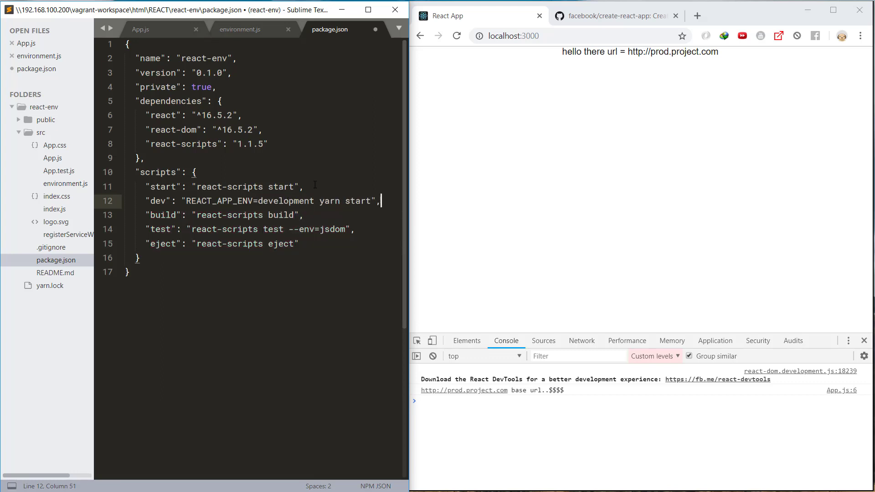
- Add a "prod" script running REACT_APP_ENV=production yarn start, and save package.json
key(Return)
text("prod": )
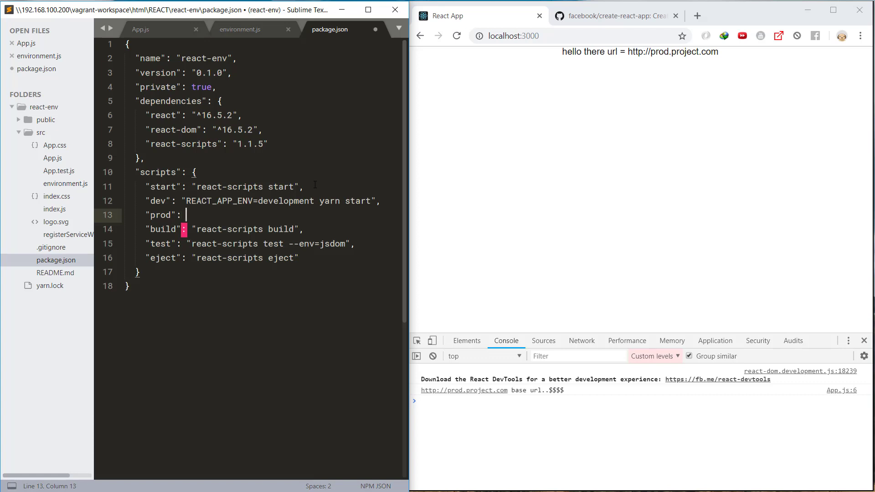
text("",)
key(Left)
key(Left)
text(REAC)
text(T_APP_ENV)
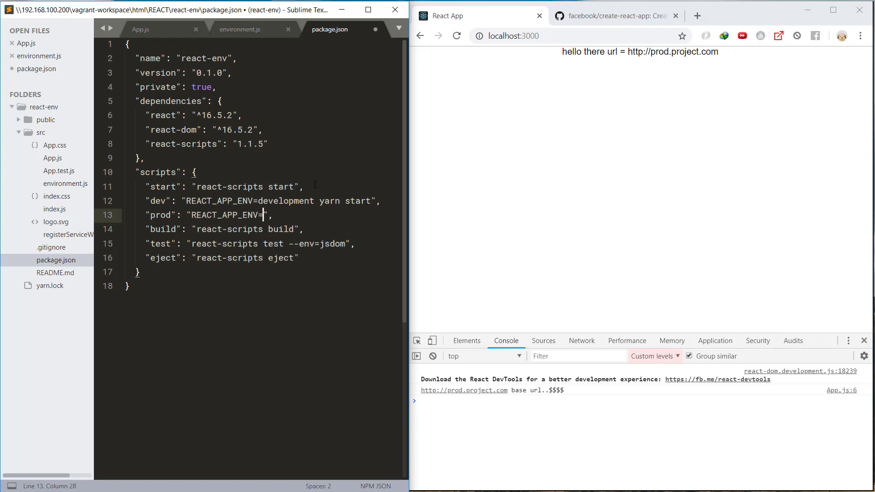
text(=production yarn sta)
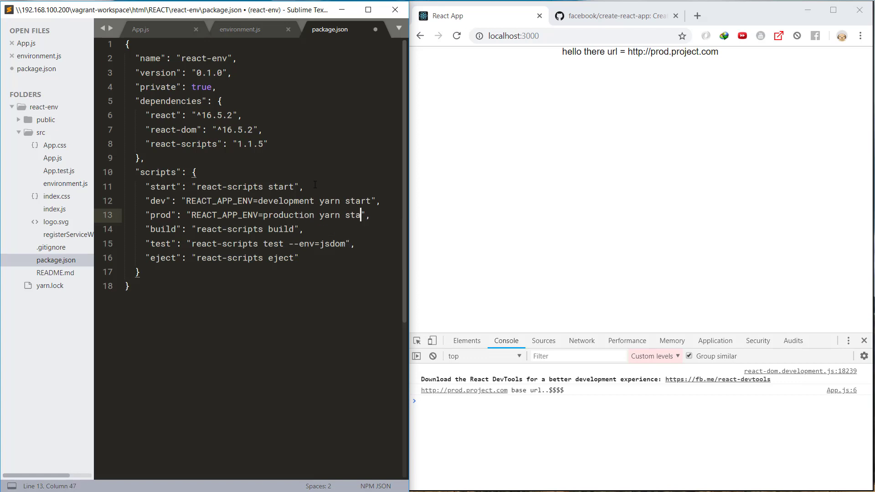
text(rt)
key(ctrl+s)
- Stop the server, clear the terminal and run yarn dev
key(alt+Tab)
key(ctrl+c)
click(267, 425)
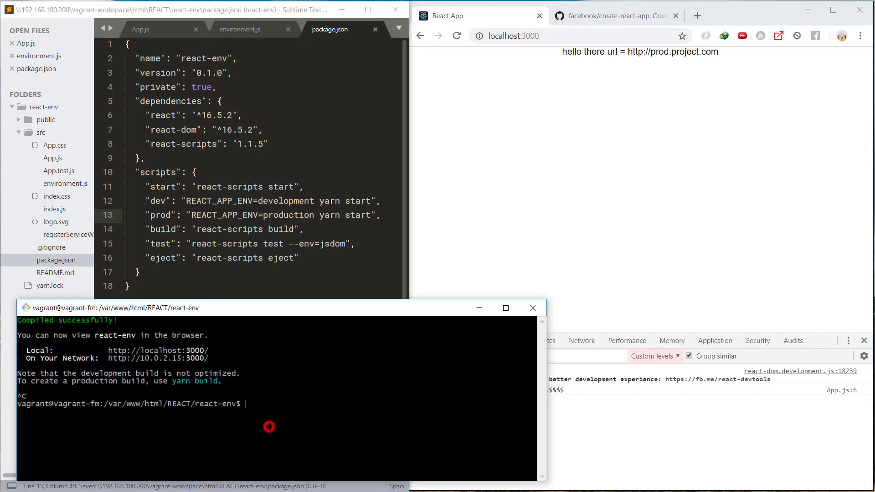
text(clear)
key(Return)
text(yarn dev)
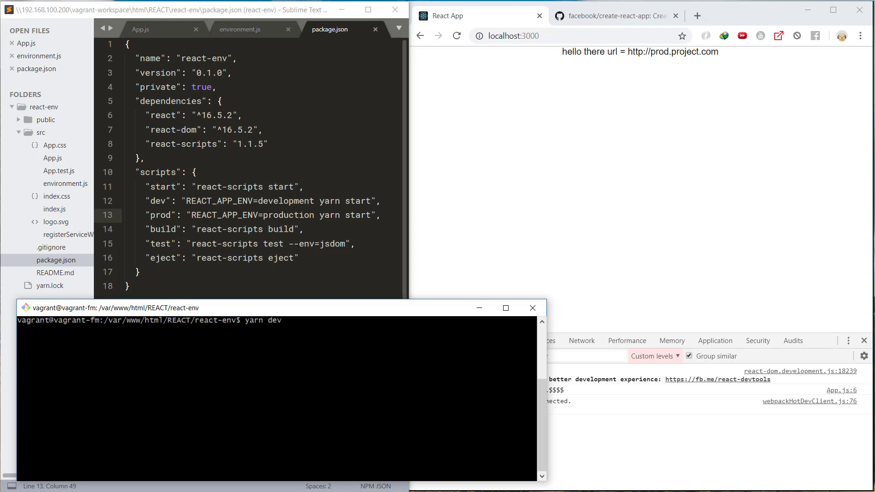
key(Return)
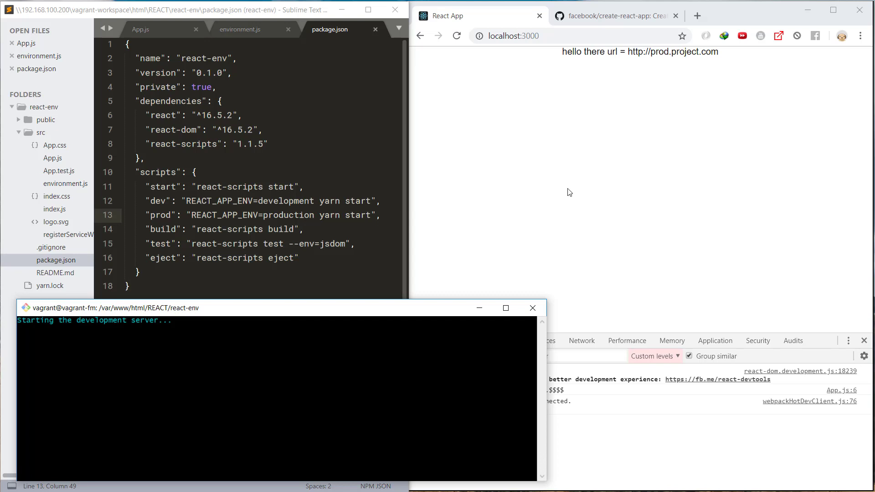
right_click(548, 135)
click(560, 169)
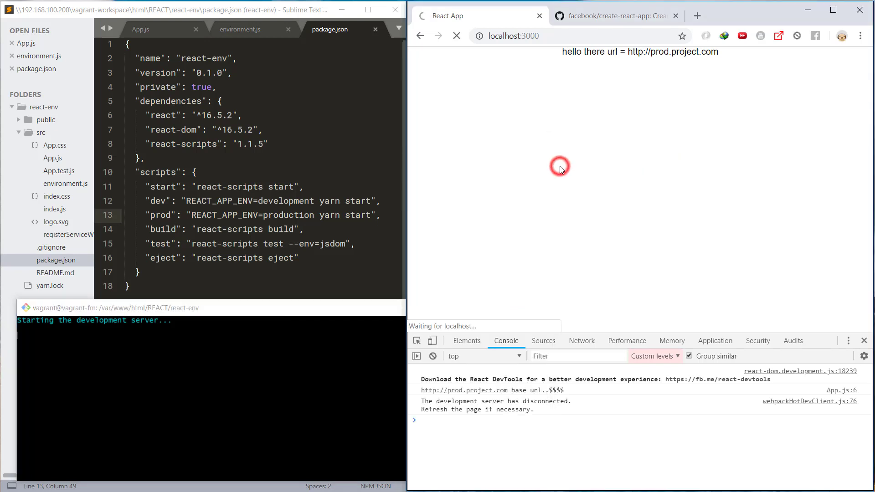
click(384, 143)
right_click(443, 140)
click(470, 174)
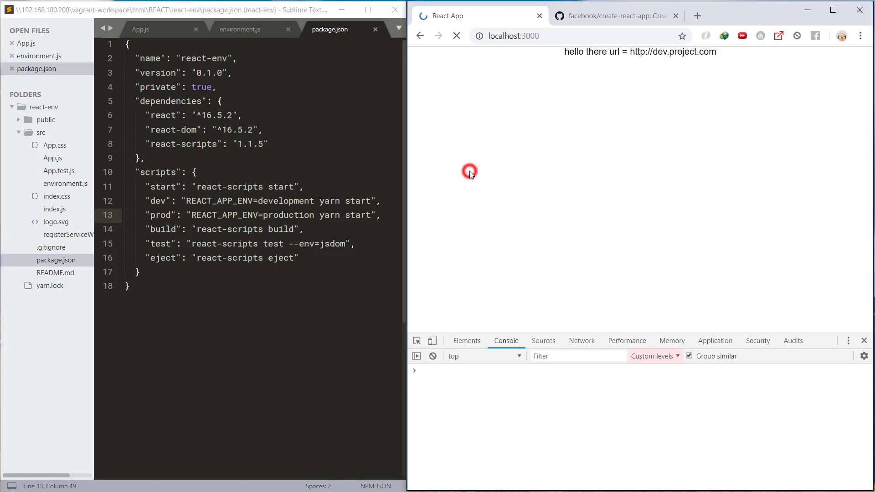
- Stop the development server and launch yarn prod
key(alt+Tab)
click(274, 458)
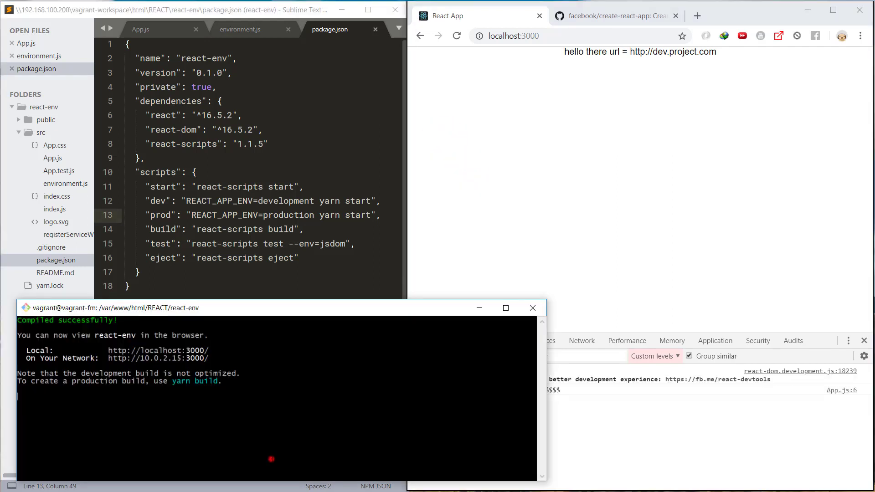
key(ctrl+c)
text(yarn prod)
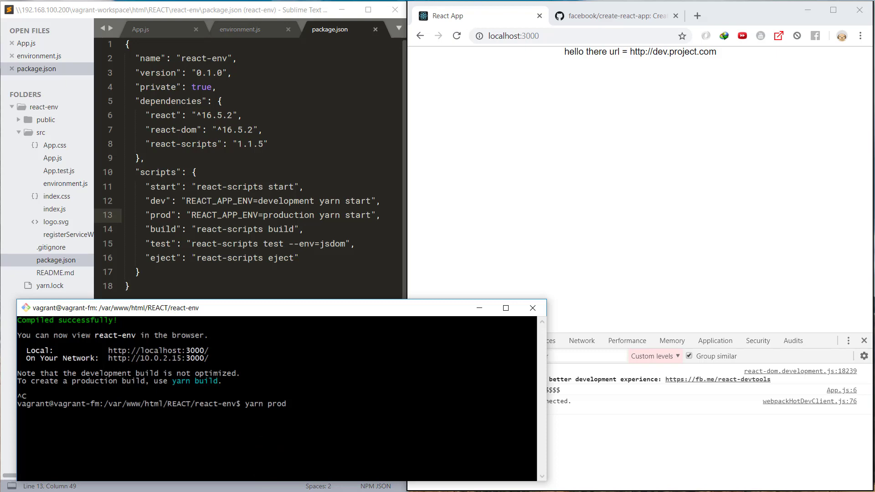
key(Return)
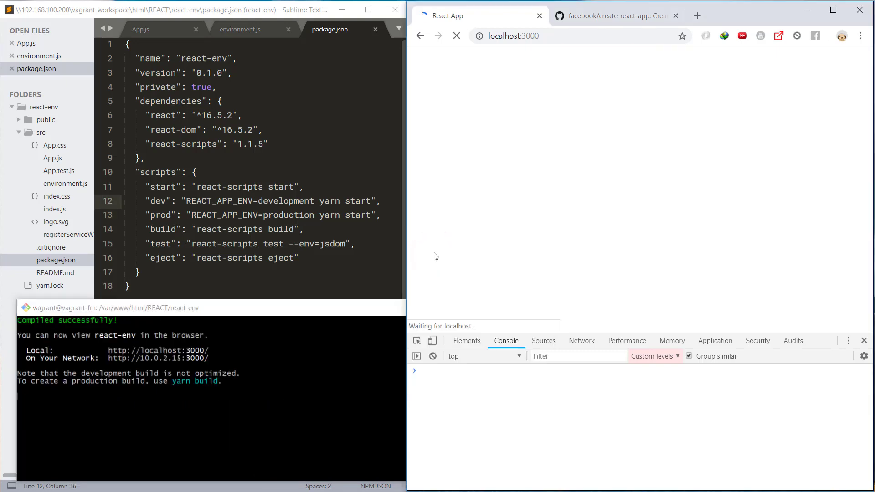
- Add a "build:dev" script running REACT_APP_ENV=development yarn build below the build script
drag(646, 53, 719, 54)
click(303, 190)
scroll(303, 189, down, 3)
click(308, 152)
key(Return)
key(Return)
key(Return)
key(Up)
text("b)
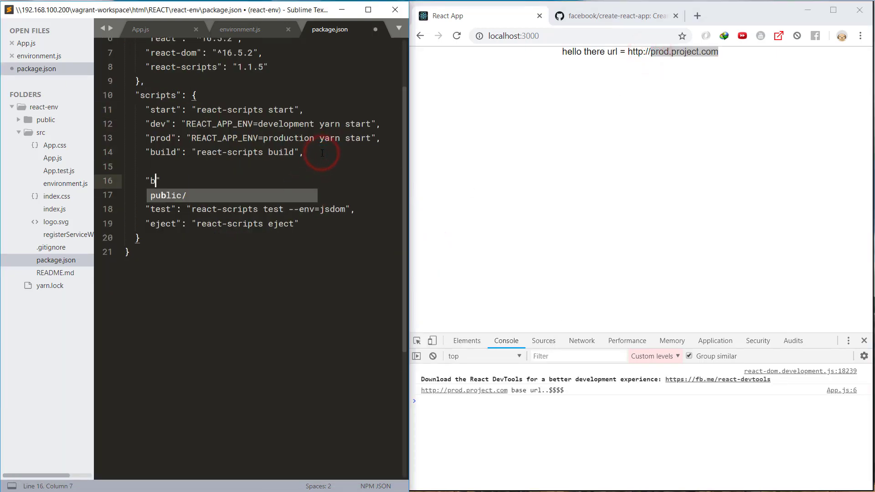
text(uild:dev" : "ya)
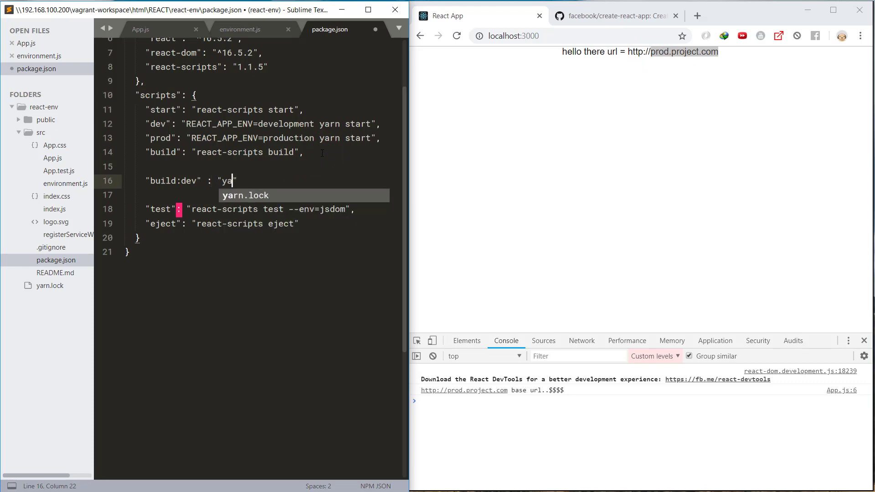
text(rn build)
key(ctrl+Left)
key(ctrl+Left)
key(Left)
text(REA)
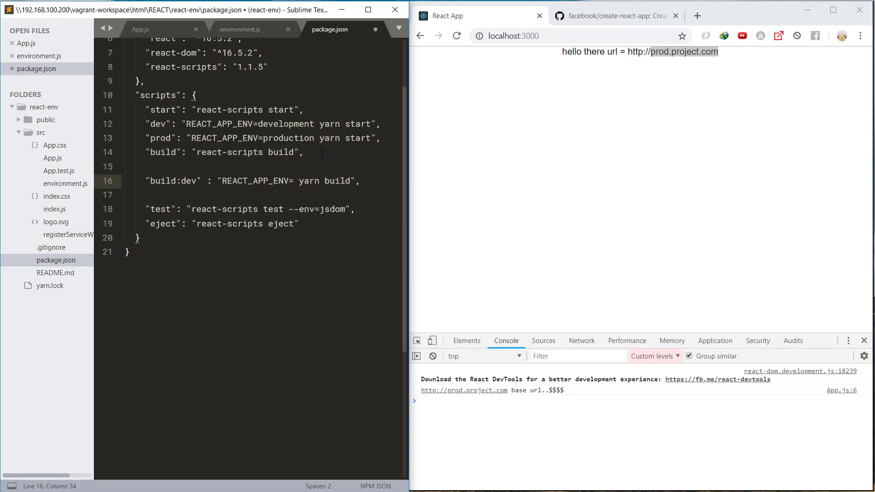
text(development)
- Duplicate it as "build:prod" with REACT_APP_ENV=production, save, and stop the server
key(ctrl+shift+d)
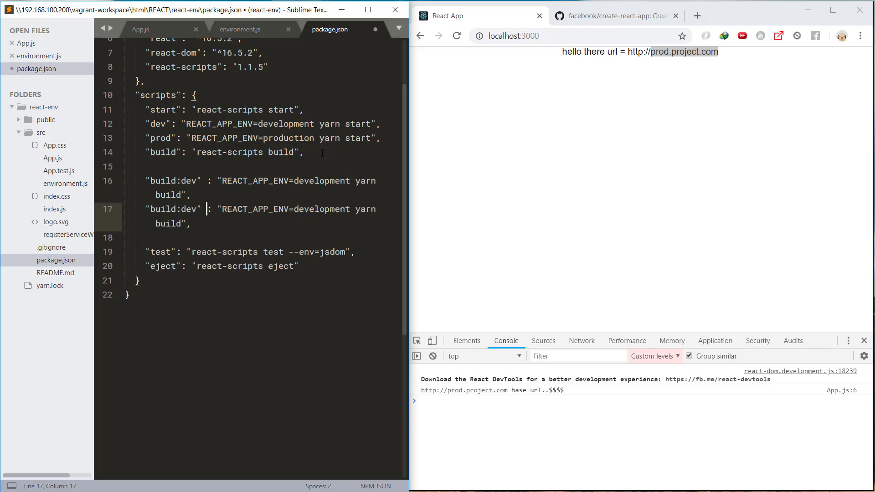
text(prodrpction)
key(ctrl+s)
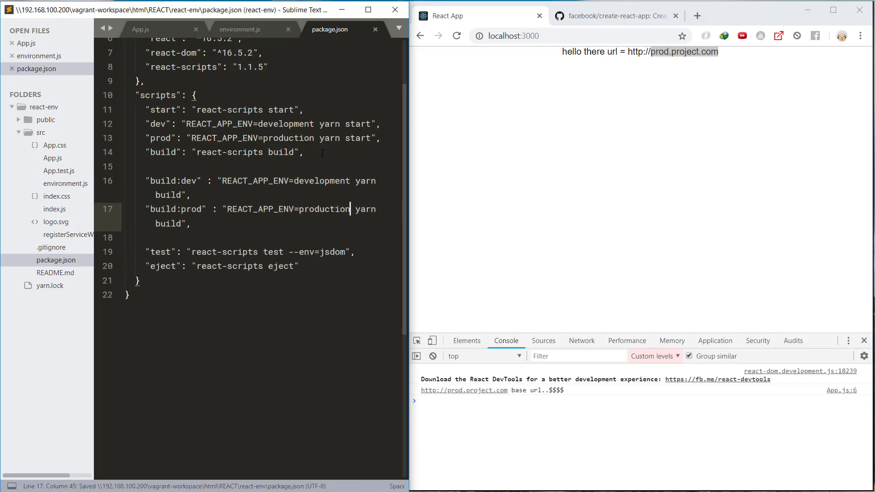
key(alt+Tab)
click(243, 429)
key(ctrl+c)
text(yarn build:prod)
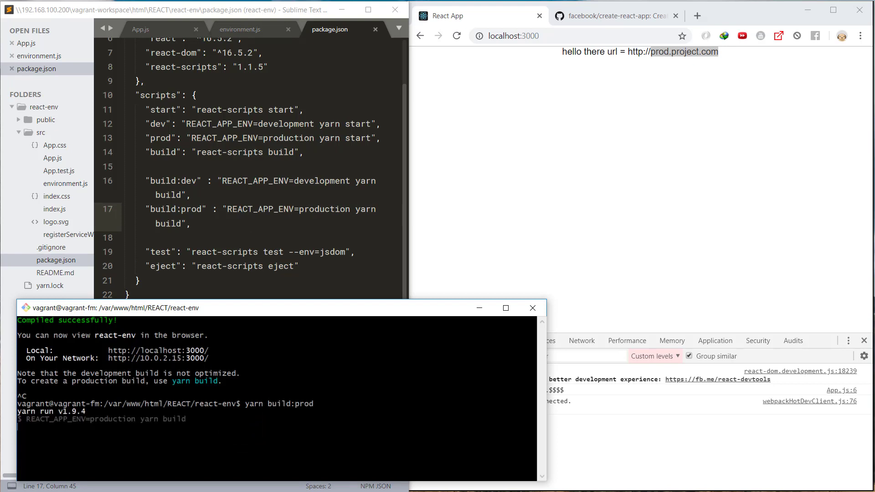
- Refresh the new build folder in the sidebar and expand static/js to inspect the production bundles
click(41, 119)
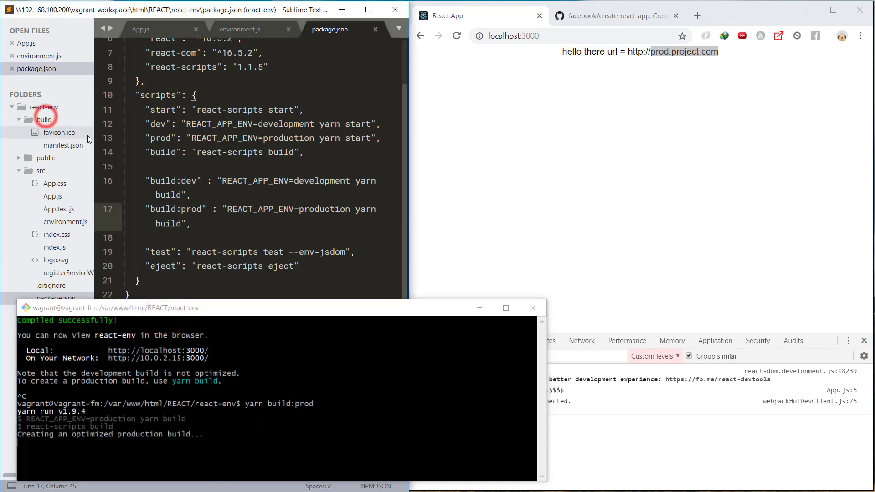
click(170, 373)
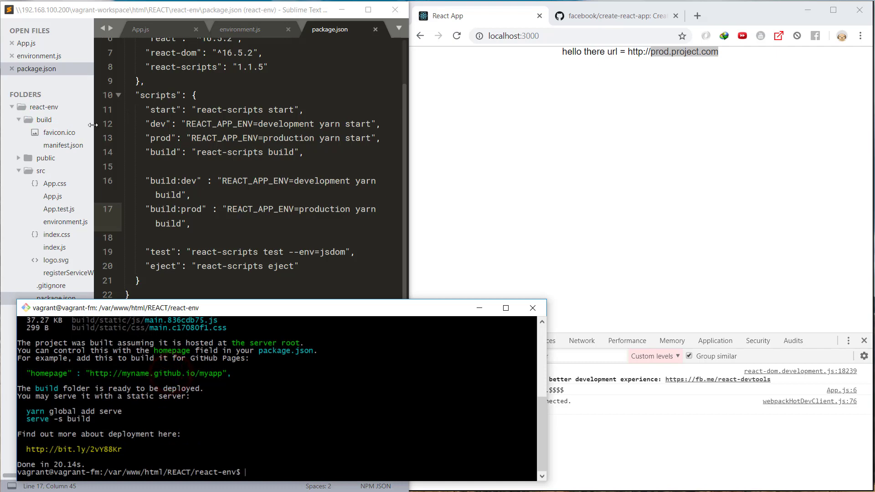
right_click(73, 119)
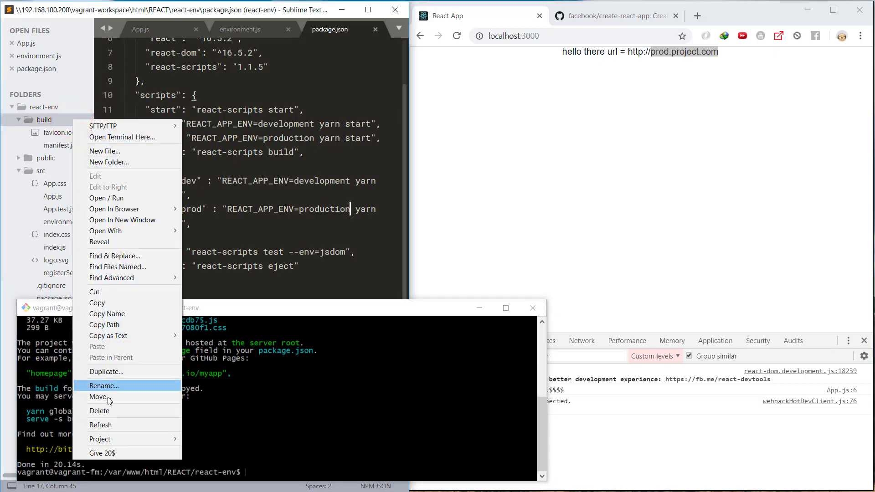
click(103, 425)
click(52, 132)
click(59, 158)
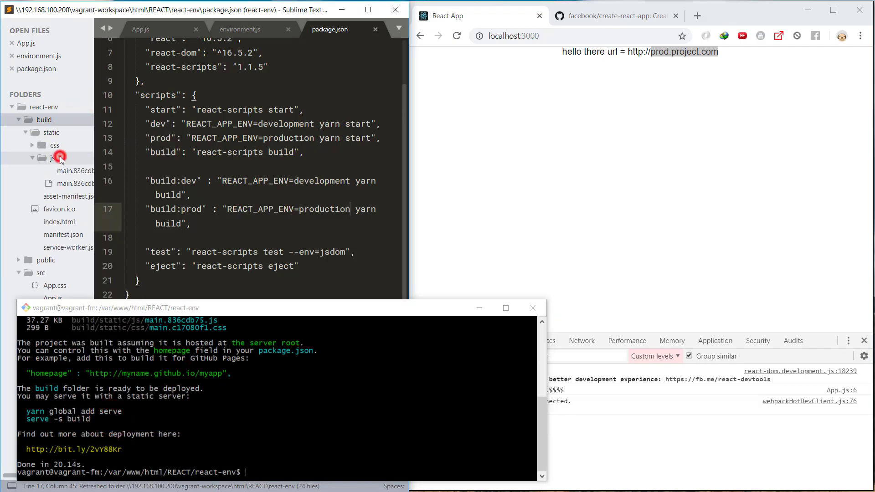
- Start the yarn dev script and add a new line below "thanks for watching..." in App.js
click(43, 120)
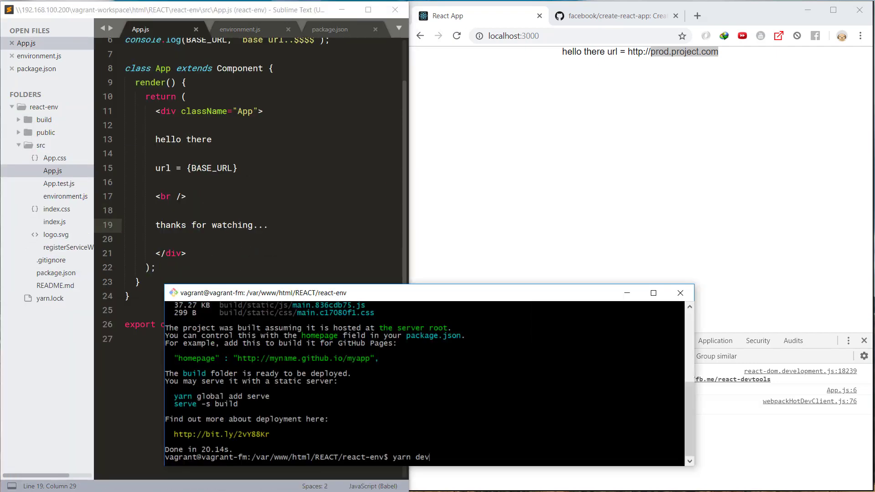
key(Return)
click(248, 196)
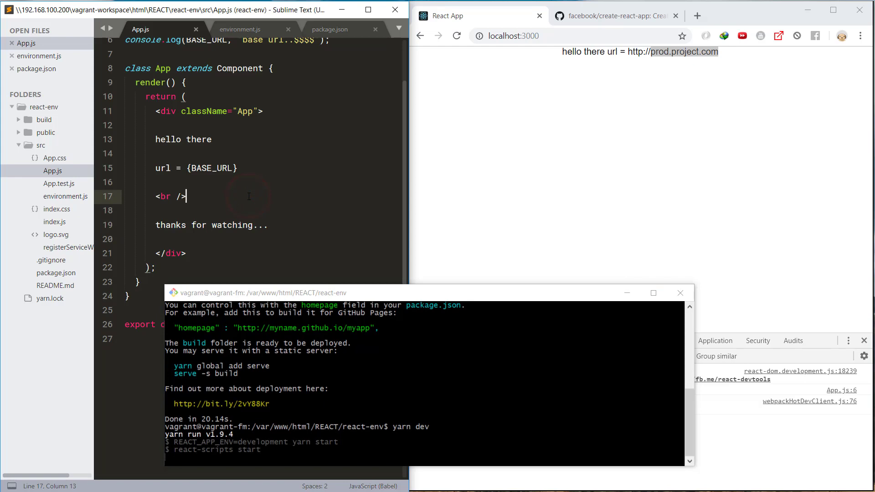
click(283, 222)
key(Return)
key(Return)
- Save the "subscribe, share, like, comment...." line and confirm it appears on dev.project.com in Chrome
key(Tab)
key(ctrl+z)
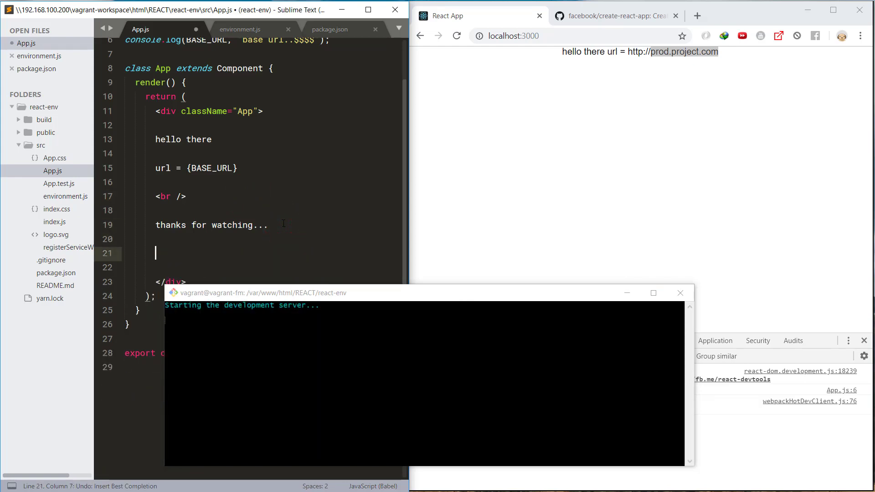
text(subscribe, share, like, comment....)
key(ctrl+s)
click(540, 98)
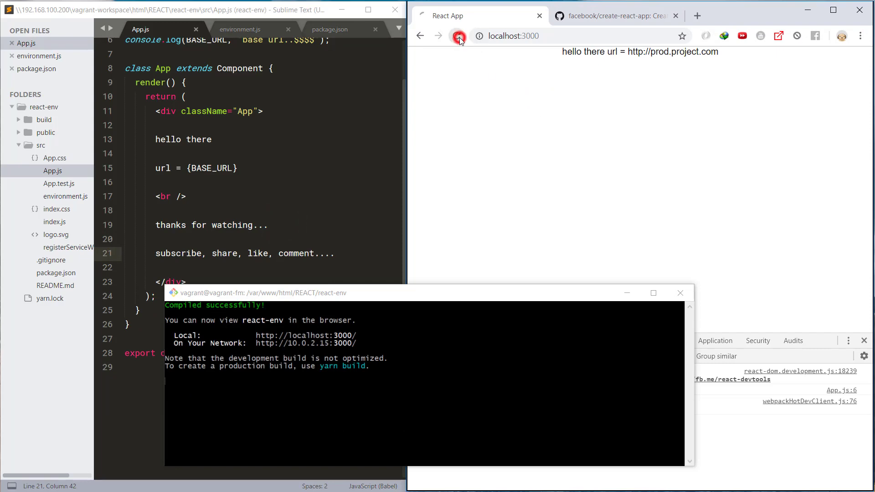
drag(537, 61, 618, 63)
click(655, 67)
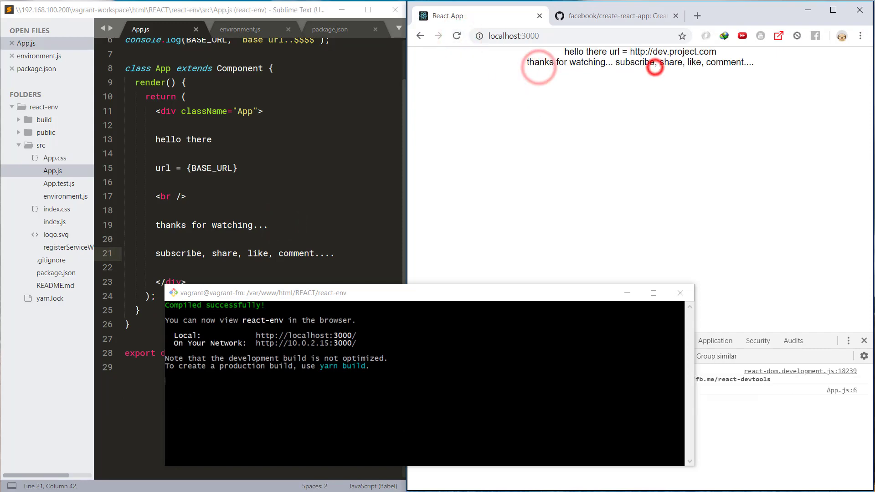